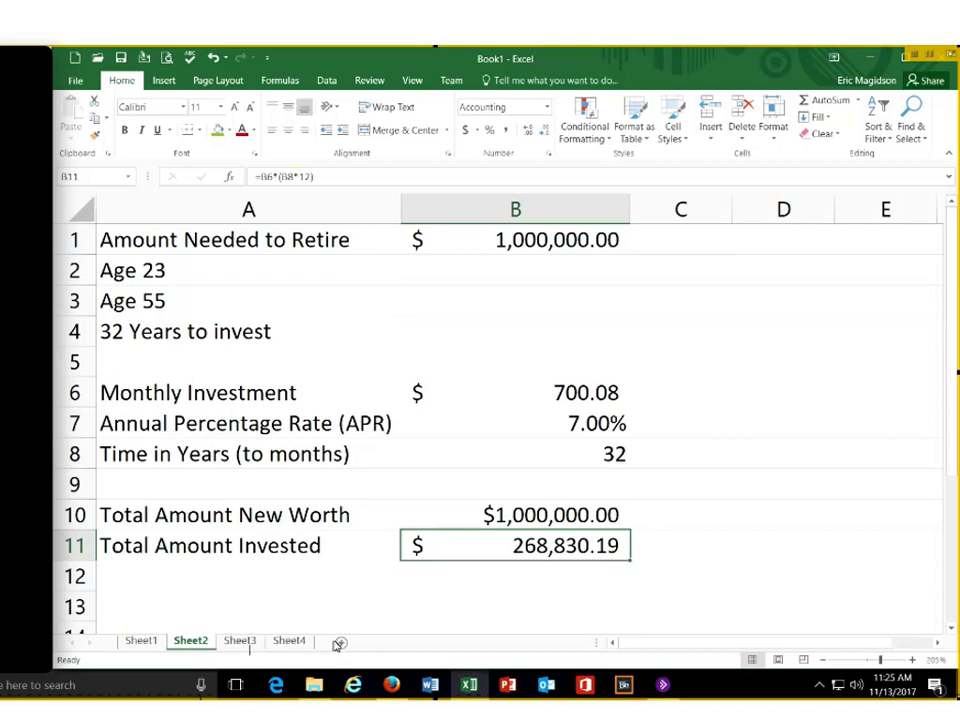
- Add a new worksheet after Sheet4 and widen its column A to roughly double the default width
left_click(342, 642)
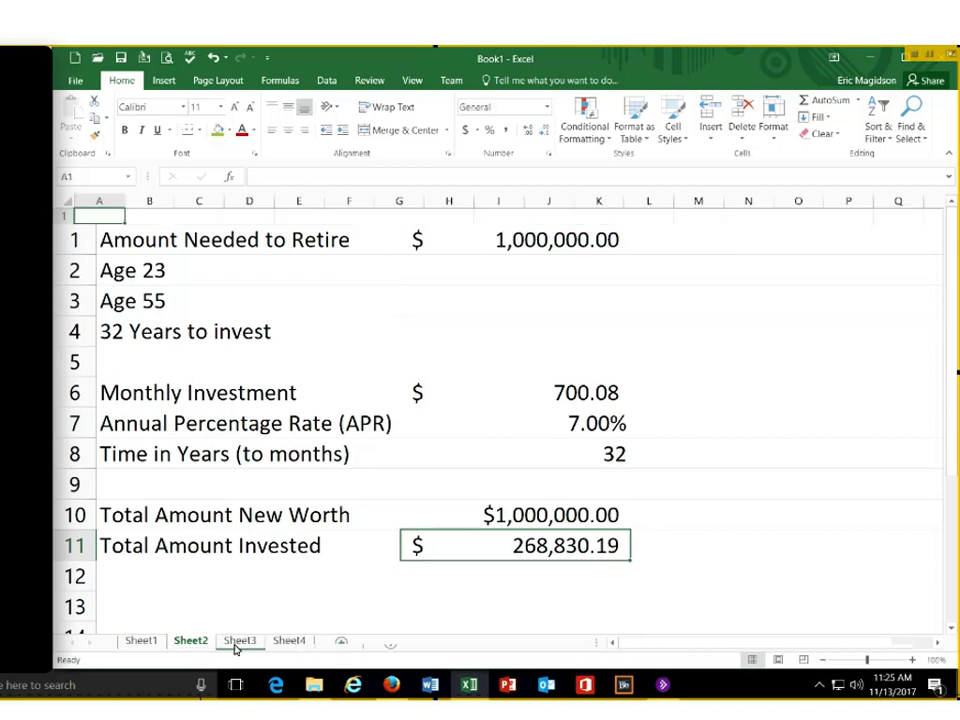
left_click_drag(240, 640, 362, 641)
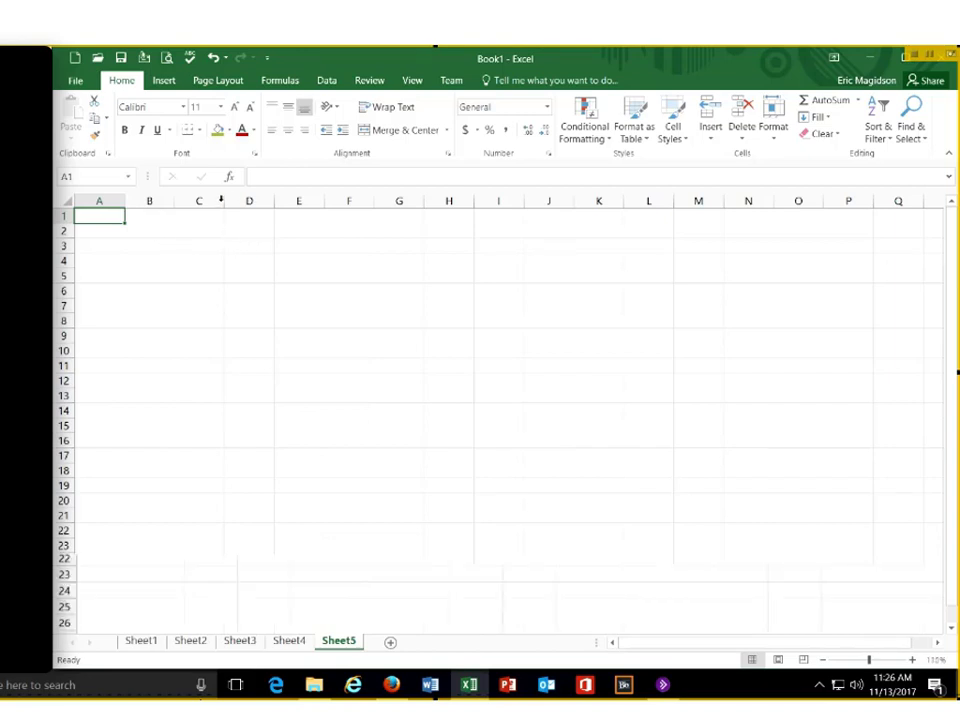
scroll(221, 199, "up", 8)
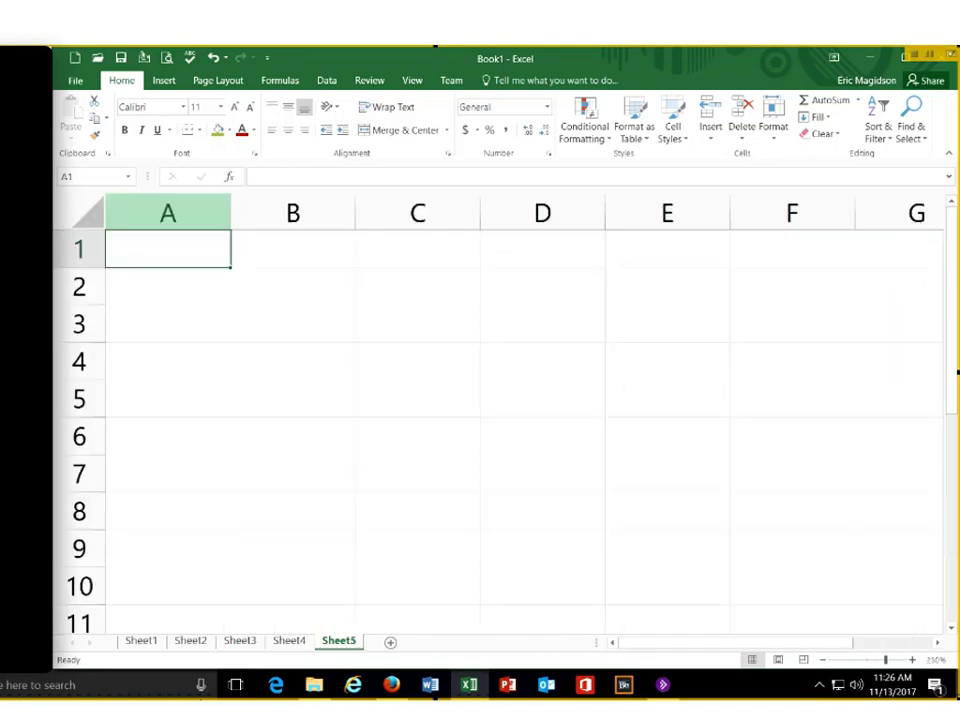
left_click_drag(231, 213, 373, 213)
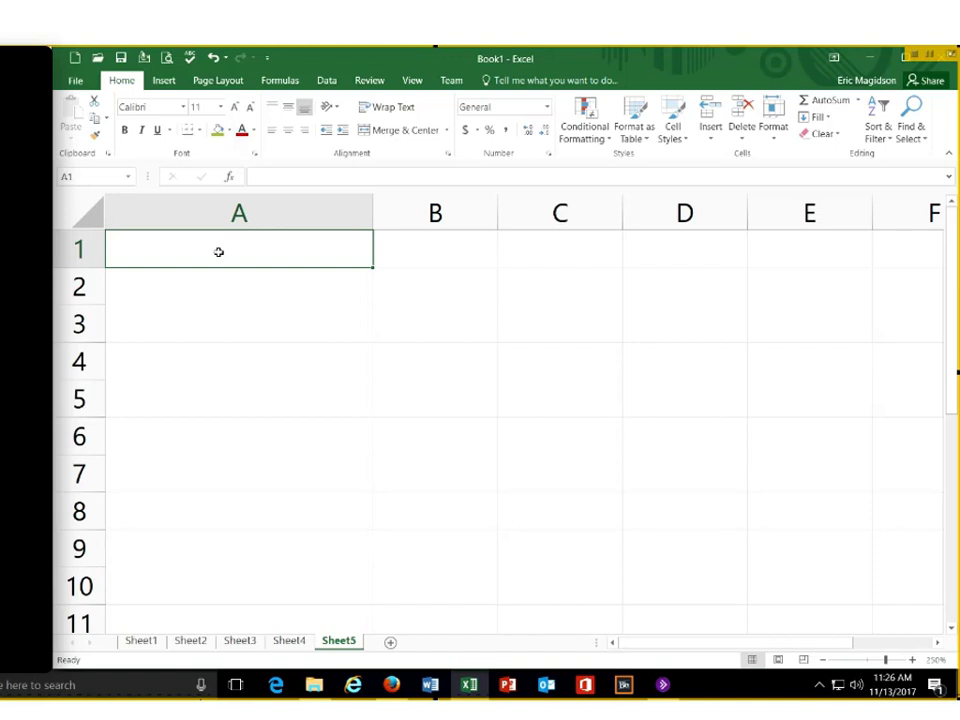
- Enter the labels "Amount to Borrow (House)", "Interest Rate (APR)" and "Time in Years" in A1:A3 and auto-fit column A's width
type("Amount to")
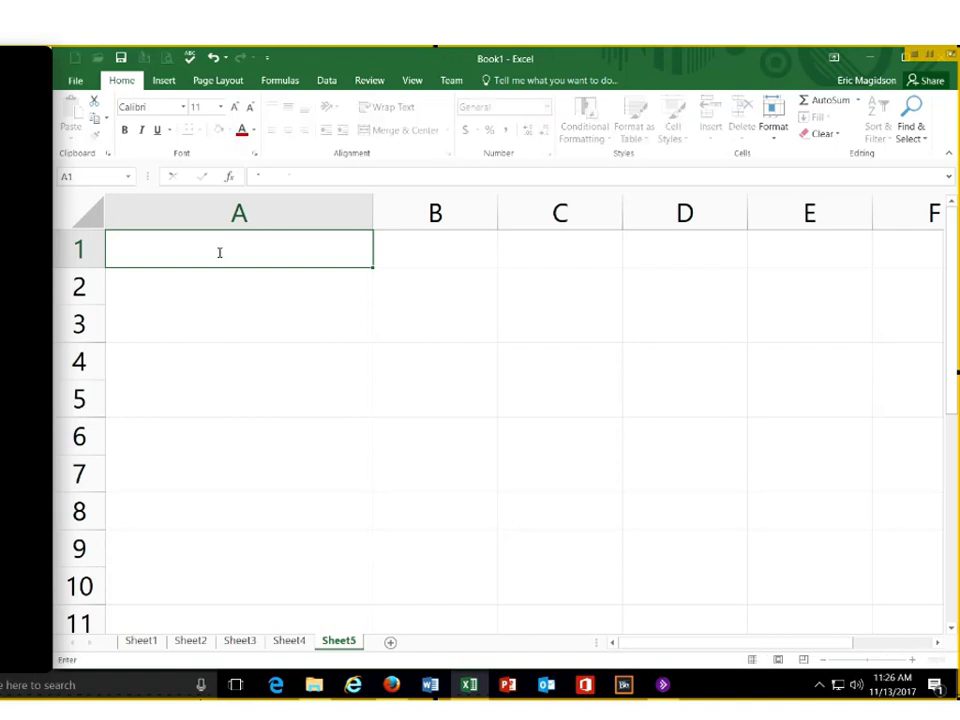
type(" Borrow (")
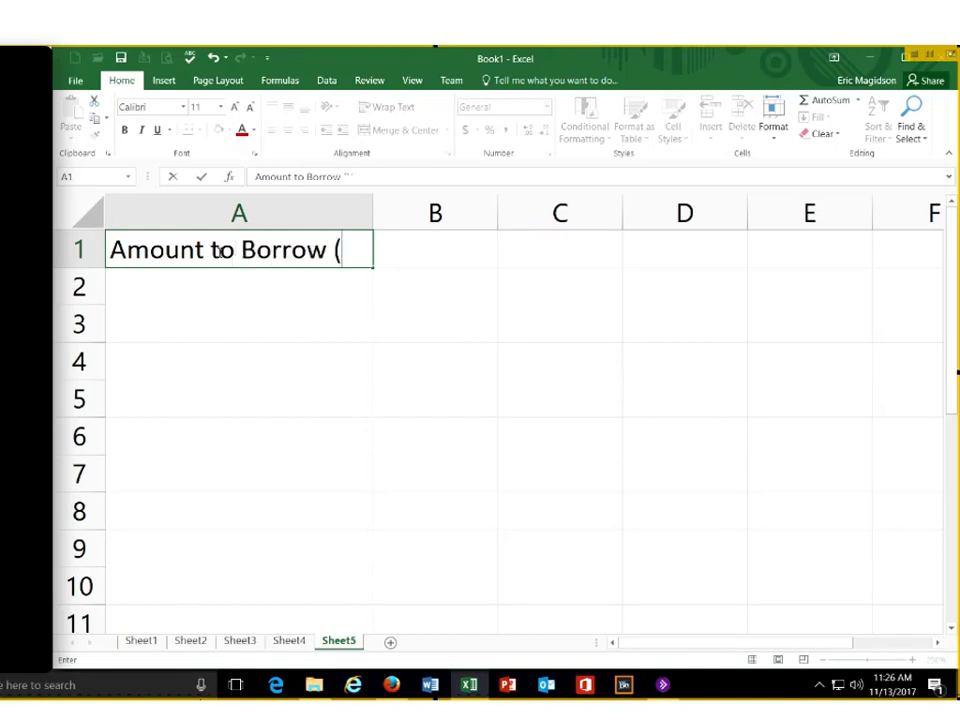
type("House)")
key("Return")
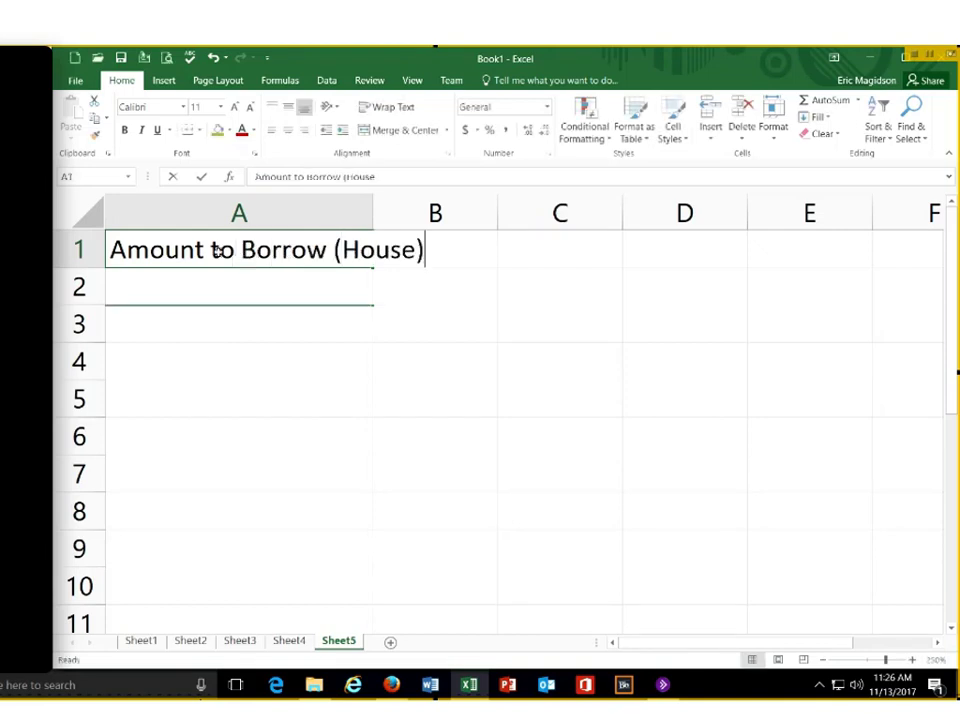
type("Interest")
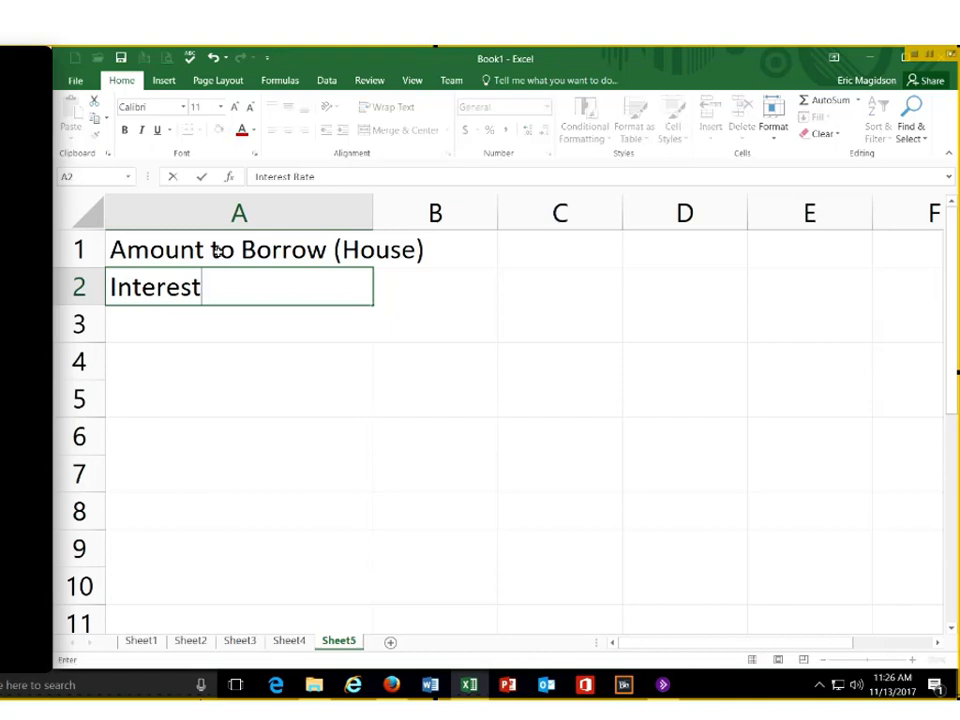
type(" Rate")
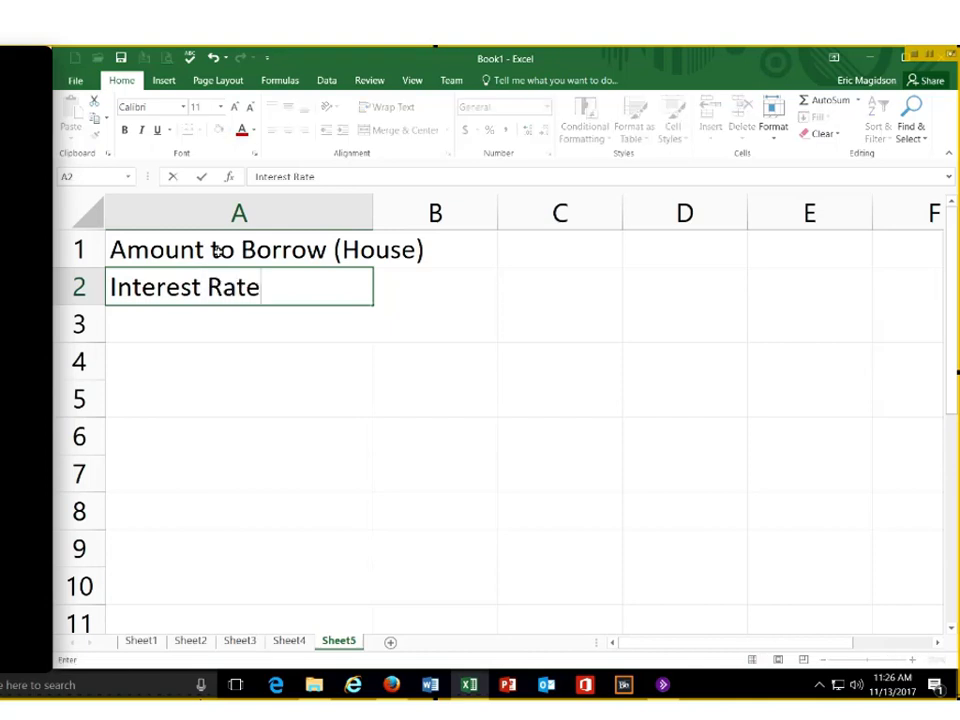
type(" (APR)")
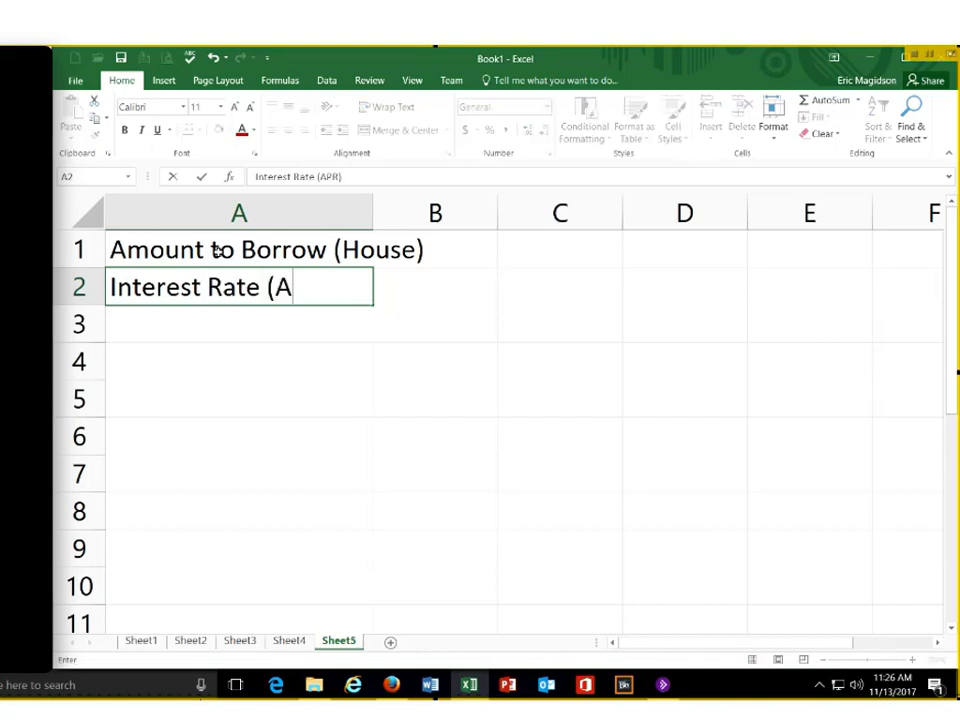
key("Return")
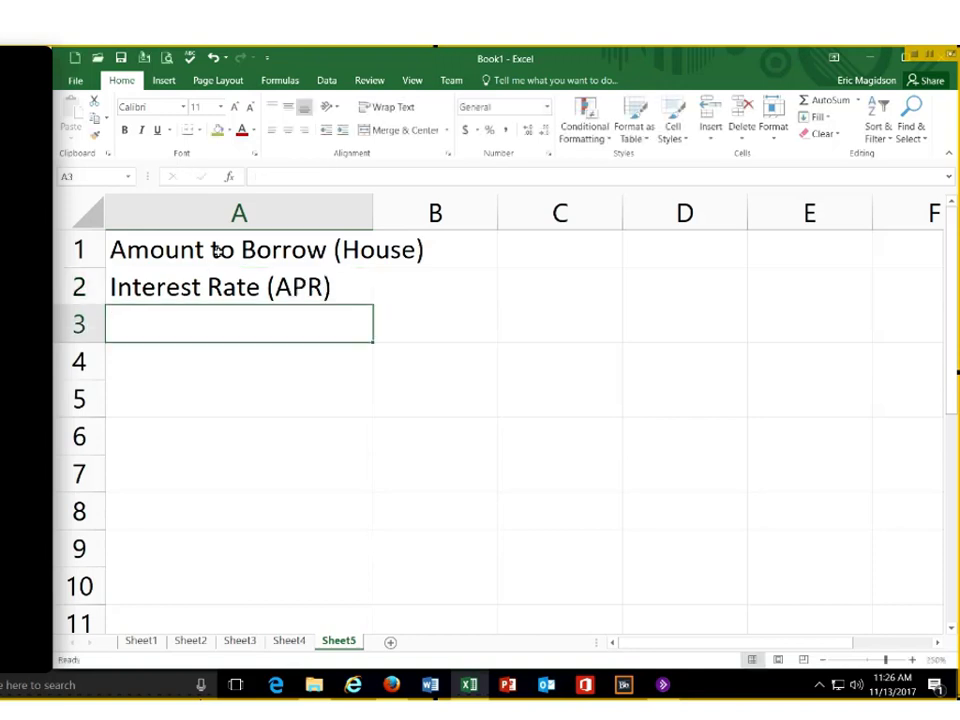
type("Time in")
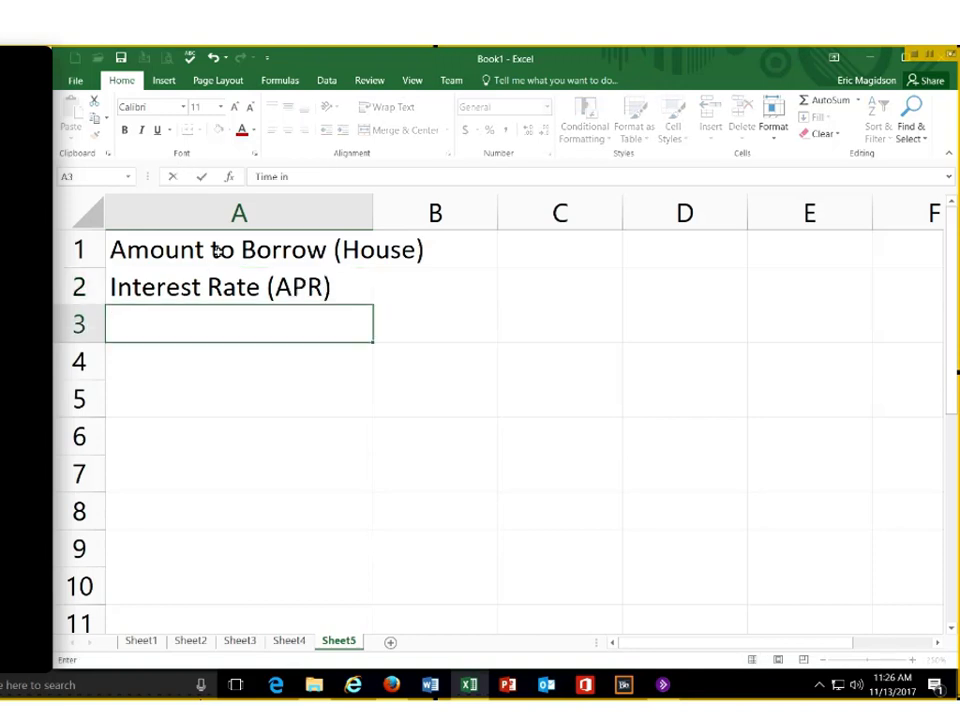
type(" Years")
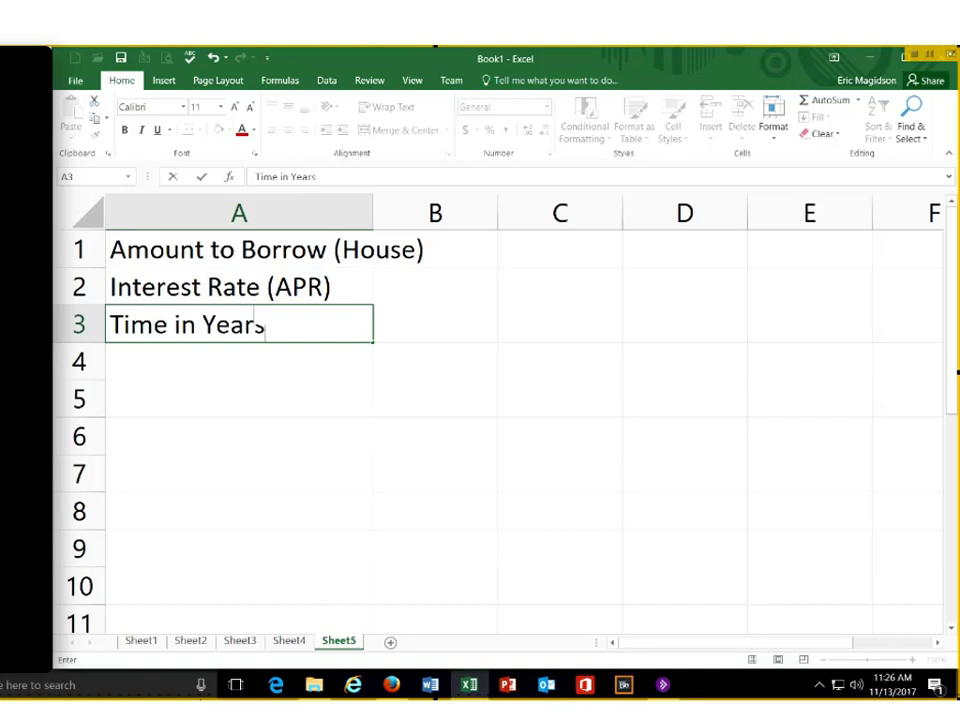
double_click(373, 212)
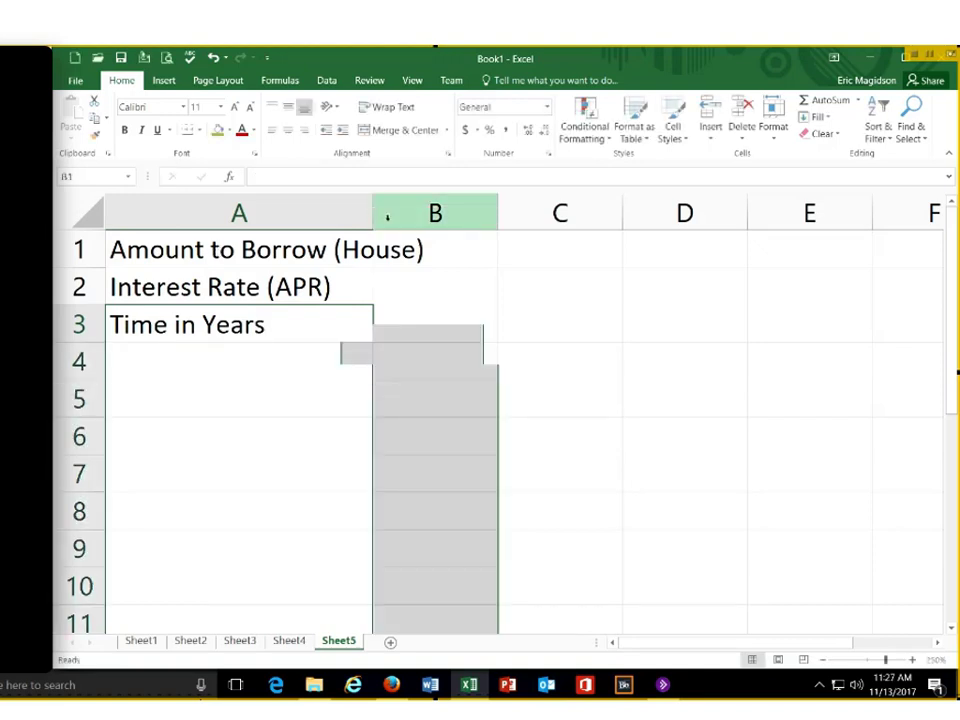
- Enter 320,000 as the amount to borrow in cell B1
left_click(497, 253)
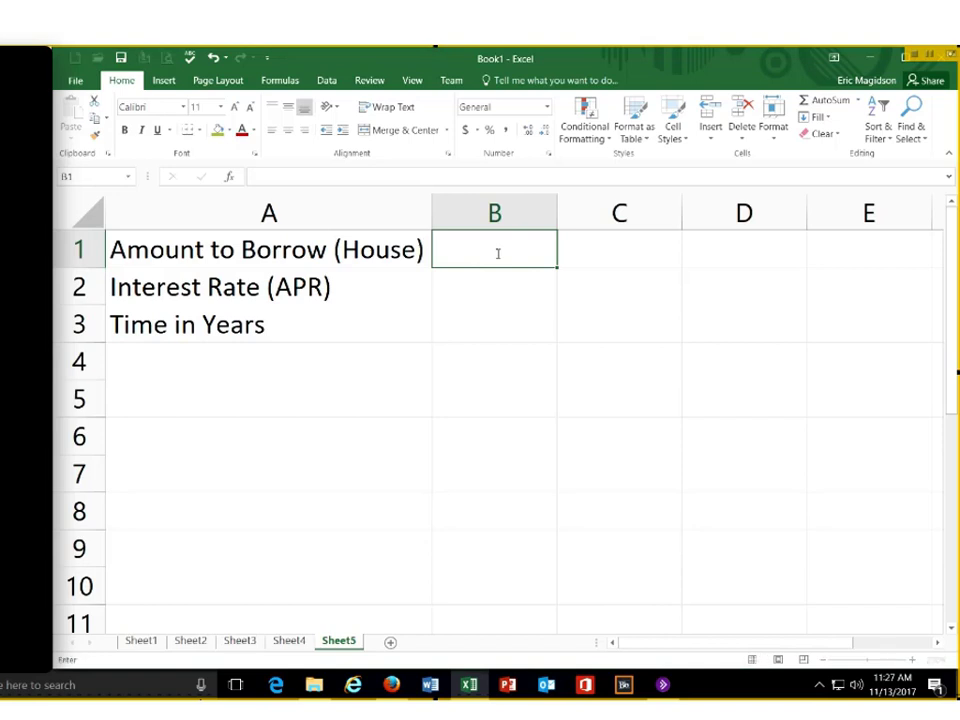
type("320")
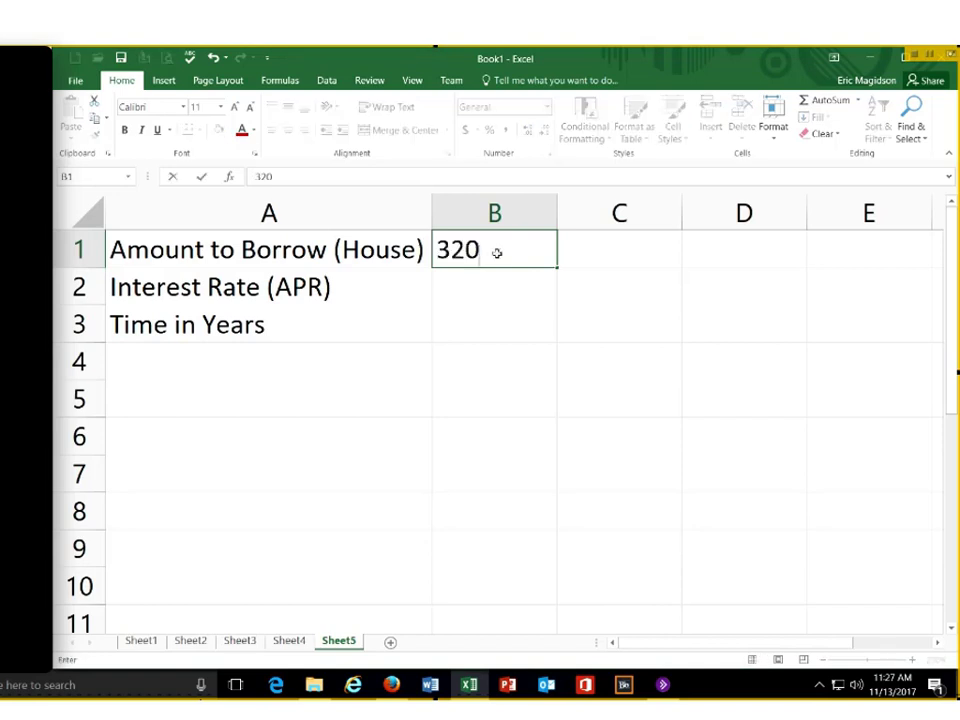
type(",000")
key("Return")
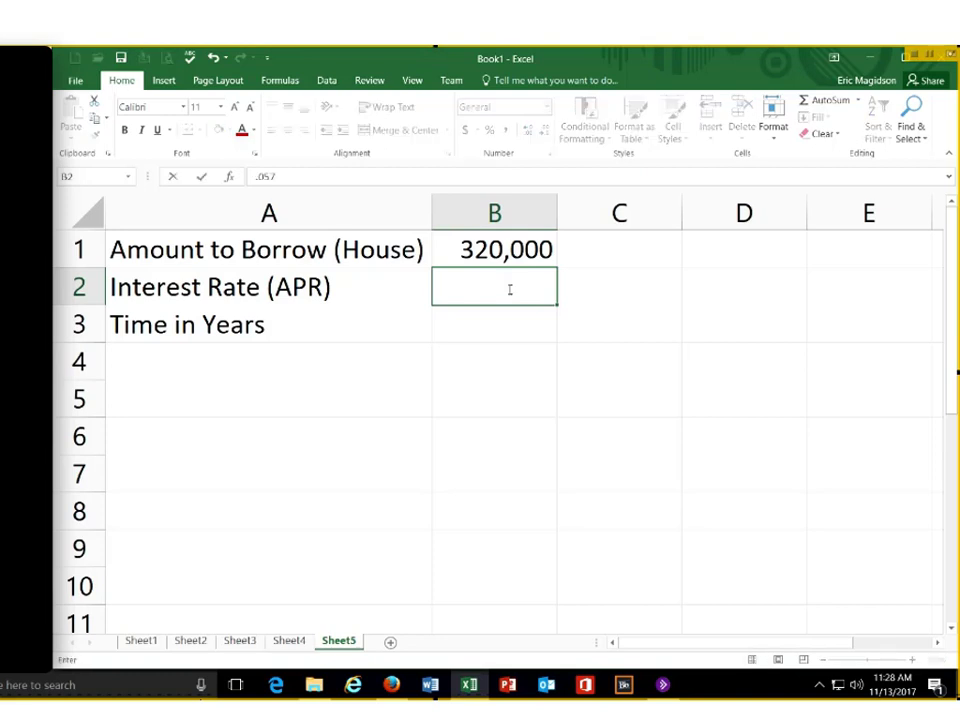
- Enter an interest rate of .0575 in cell B2 and format it as a percentage with two decimal places
type(".0575")
key("ctrl+Return")
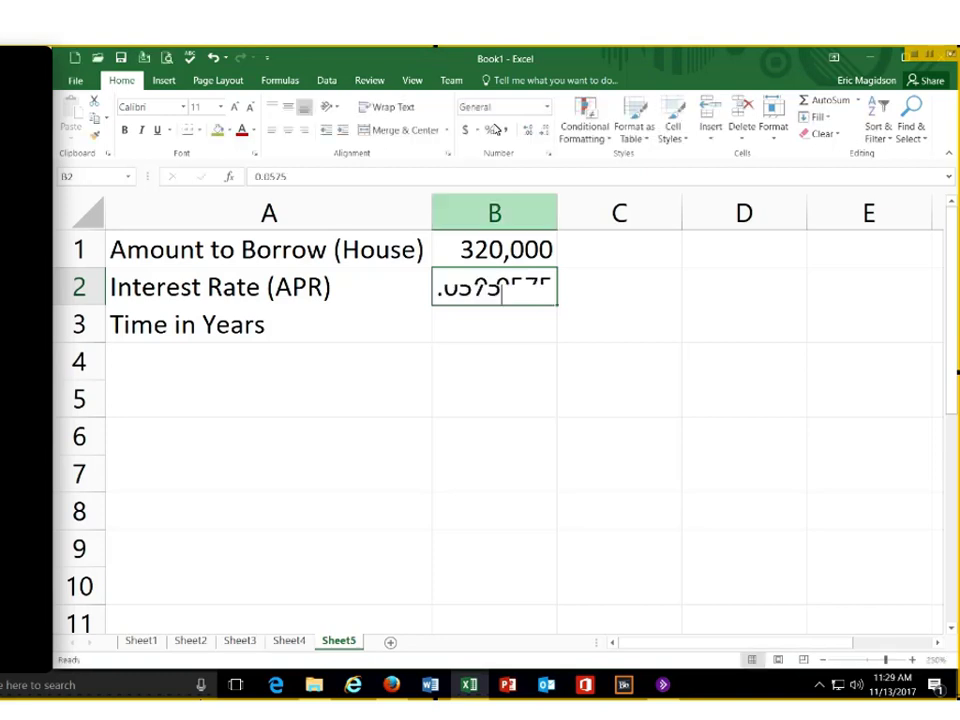
left_click(490, 131)
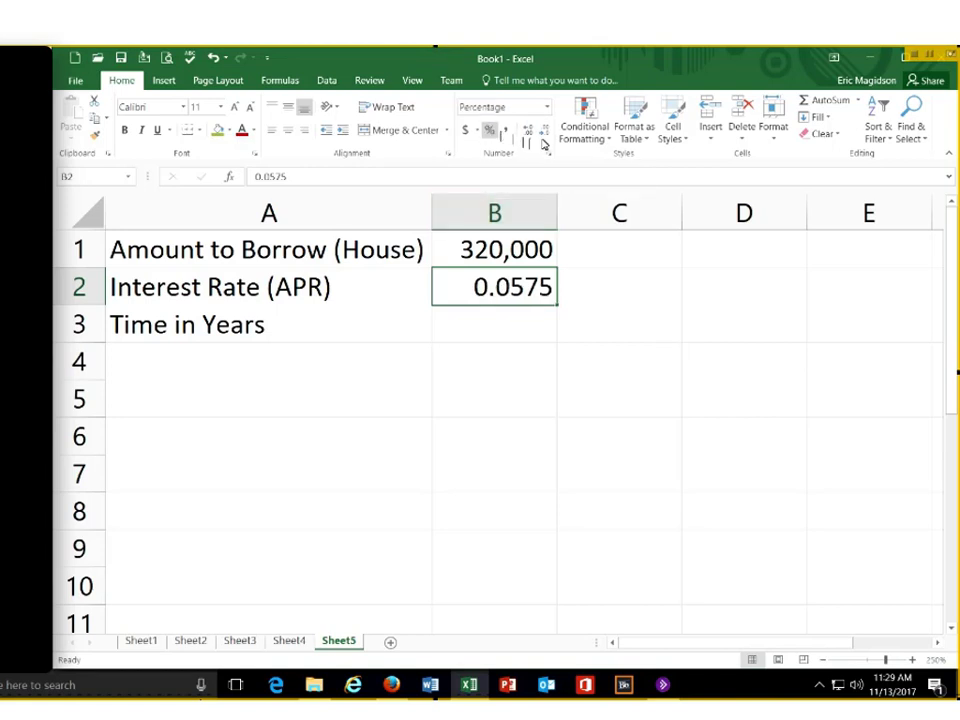
double_click(532, 134)
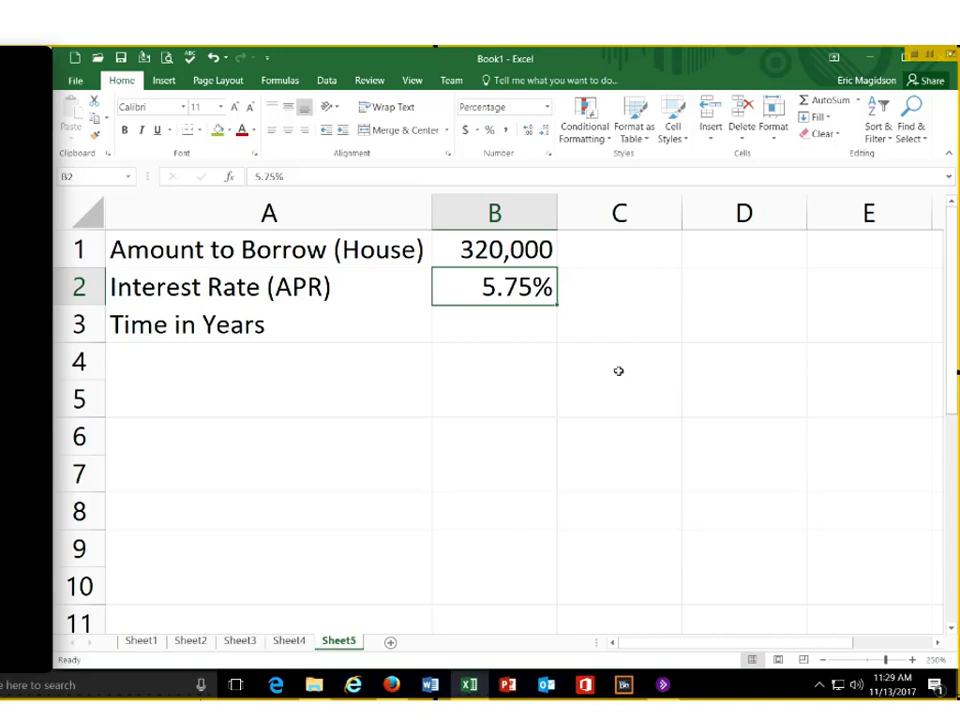
- Enter 30 as the time in years in cell B3
left_click(519, 332)
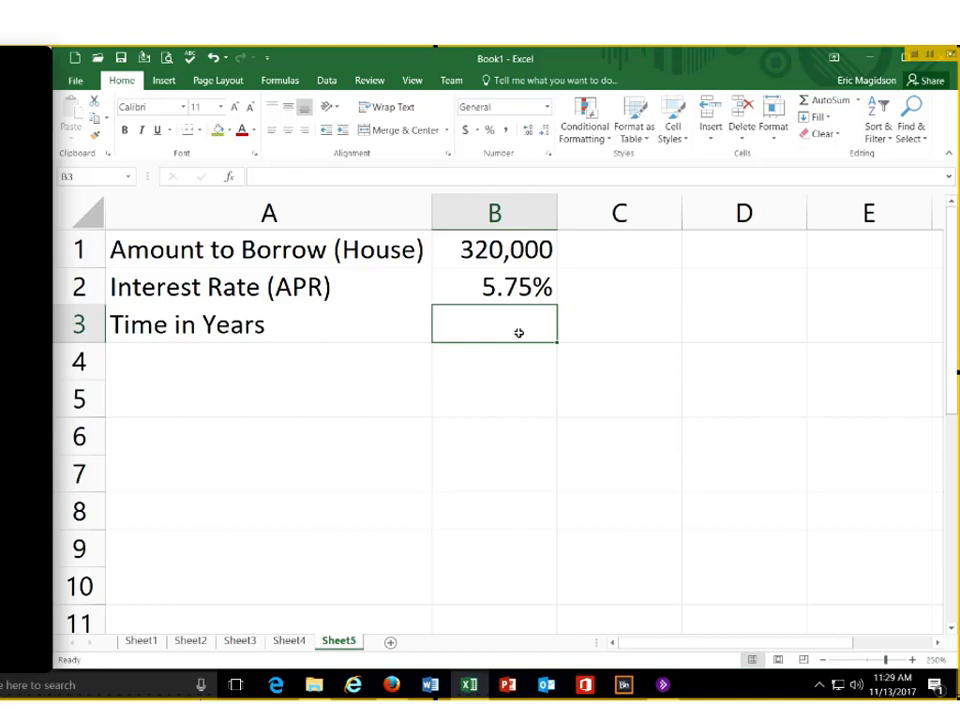
type("30")
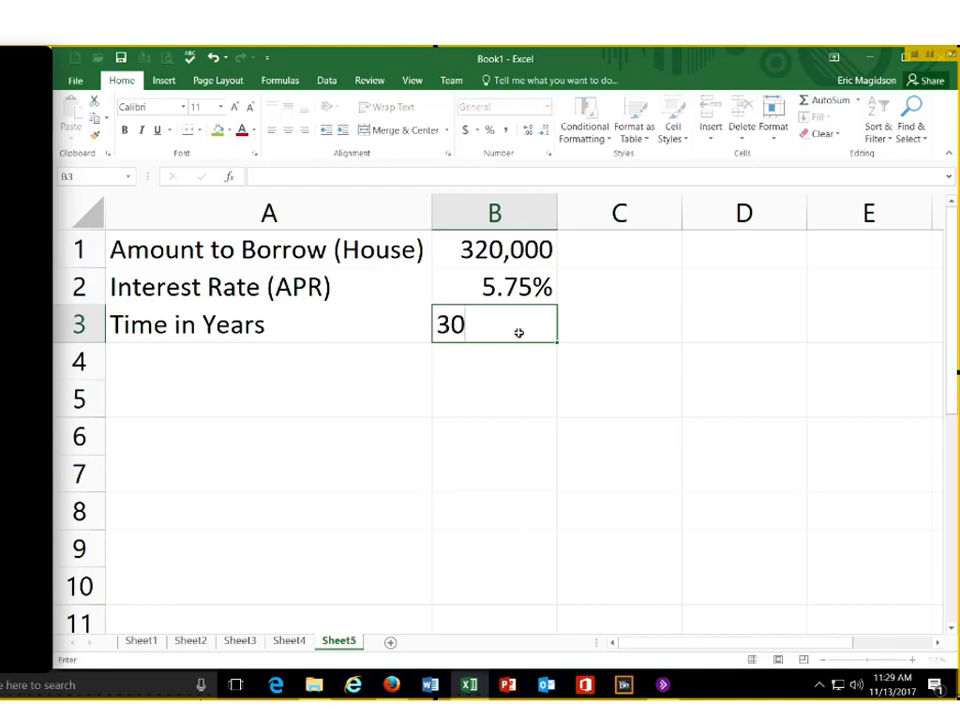
key("Return")
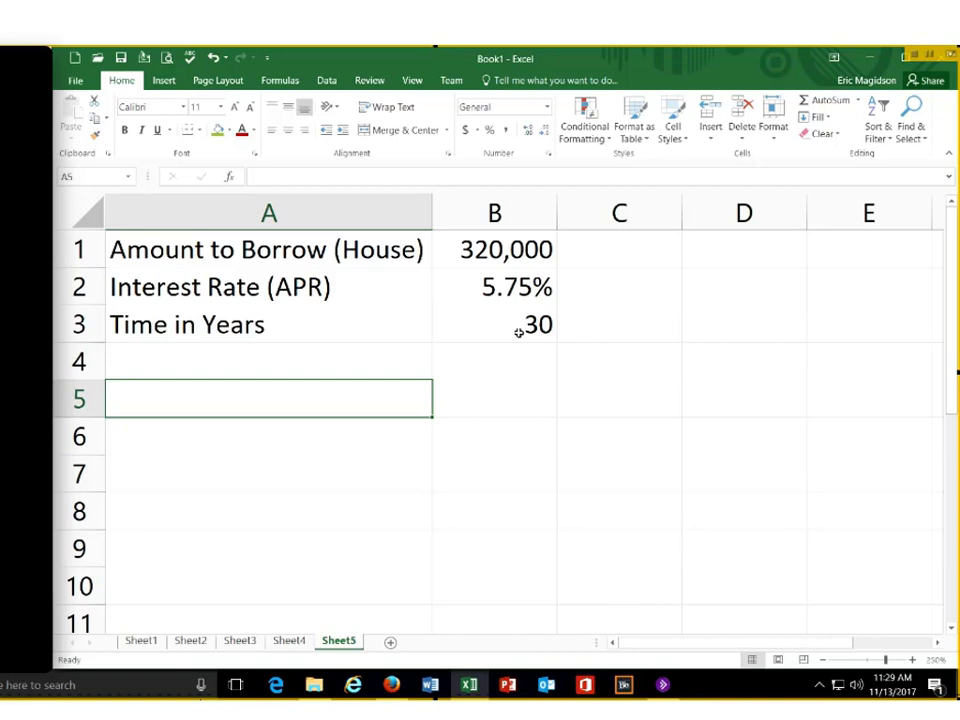
- Enter the label "Total Amount Paid" in cell A5
type("Tot")
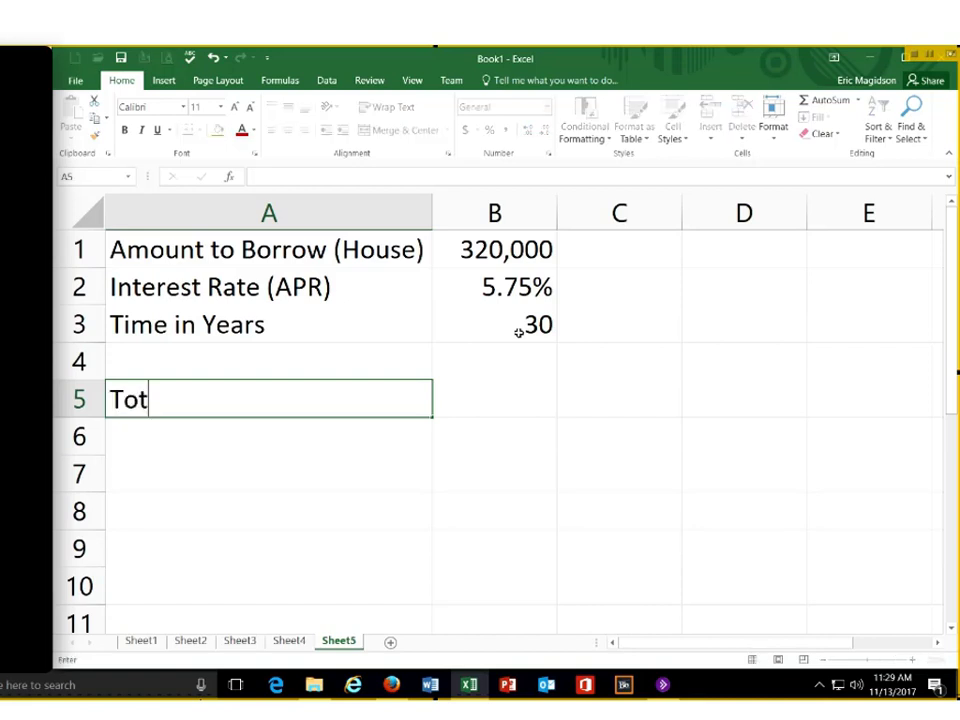
type("al Amount P")
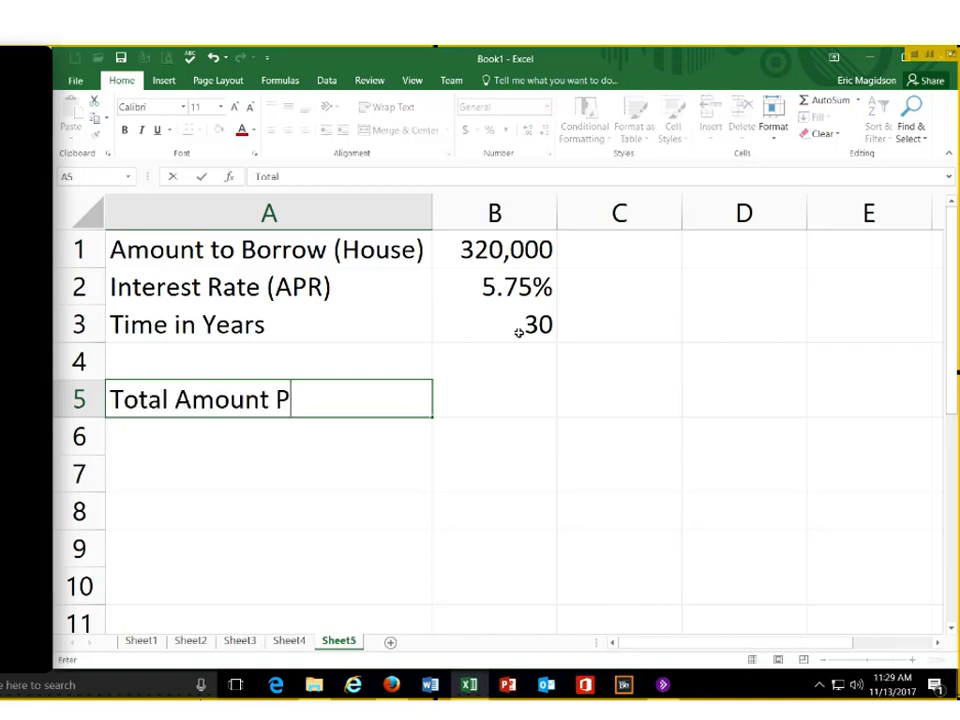
type("aid")
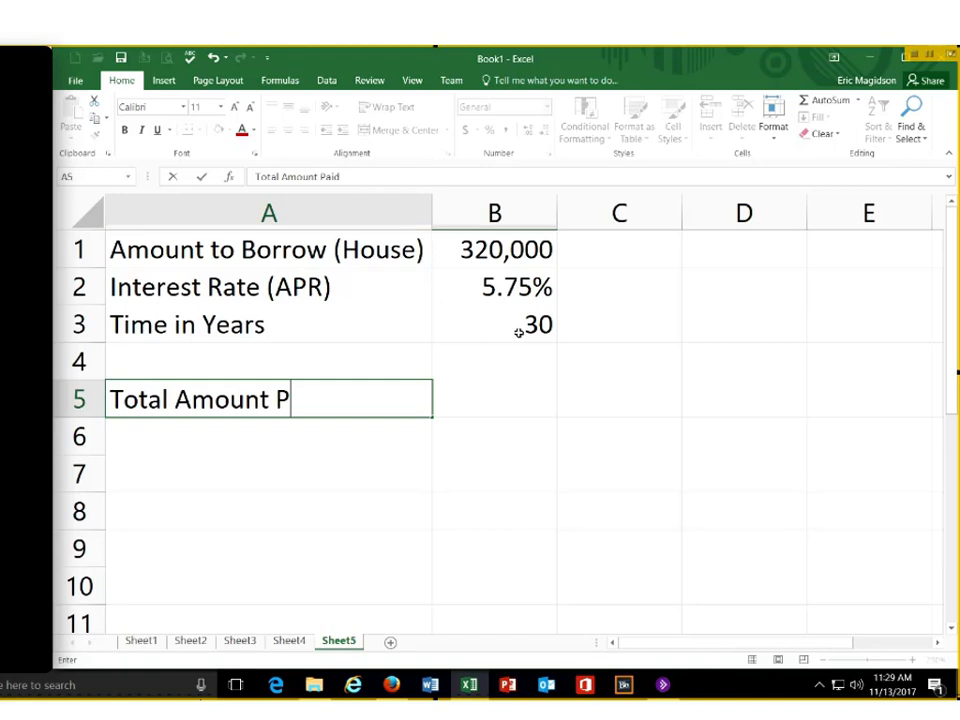
key("Tab")
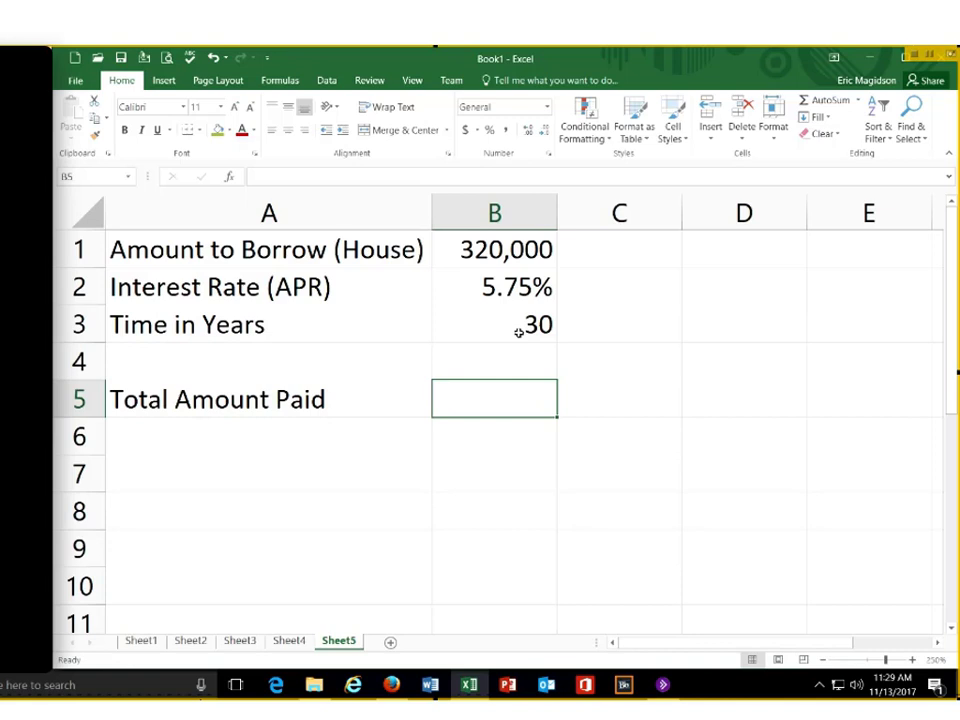
left_click(857, 100)
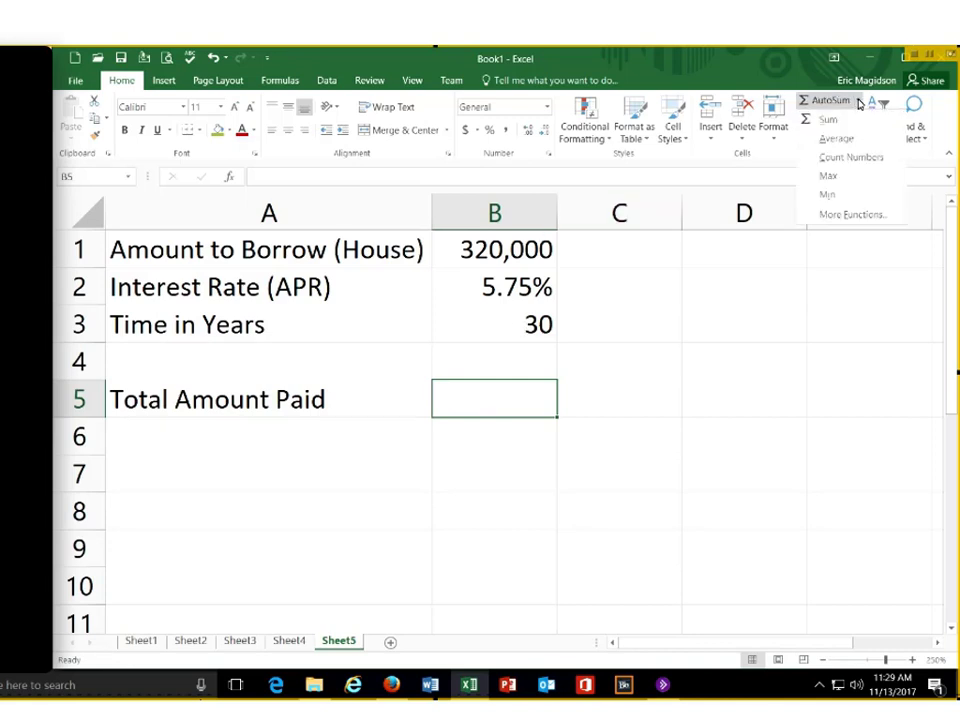
left_click(862, 215)
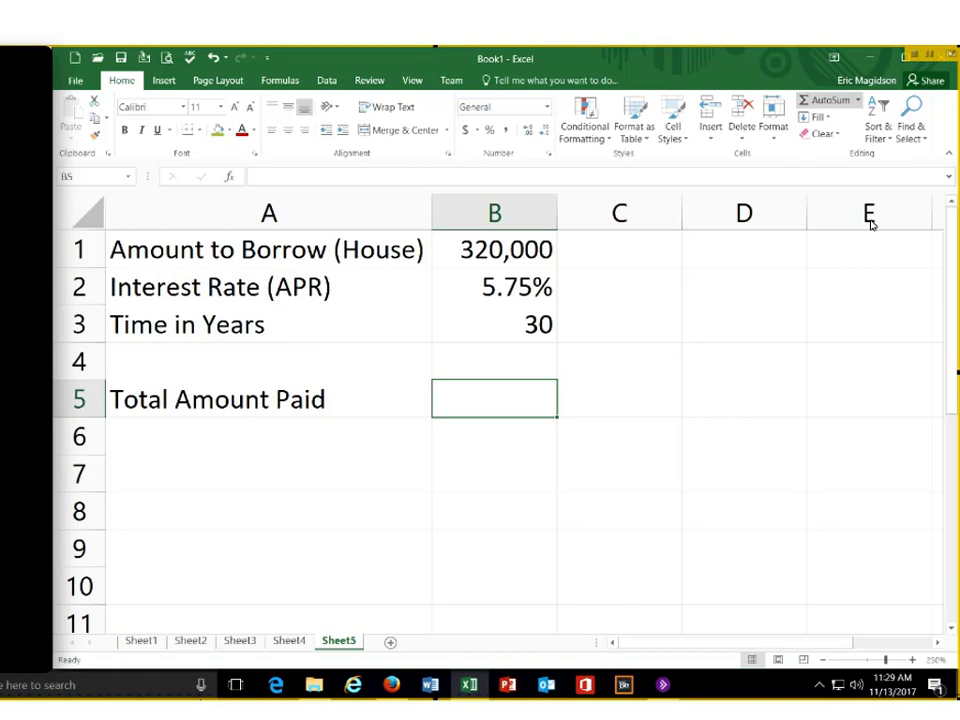
type("payment")
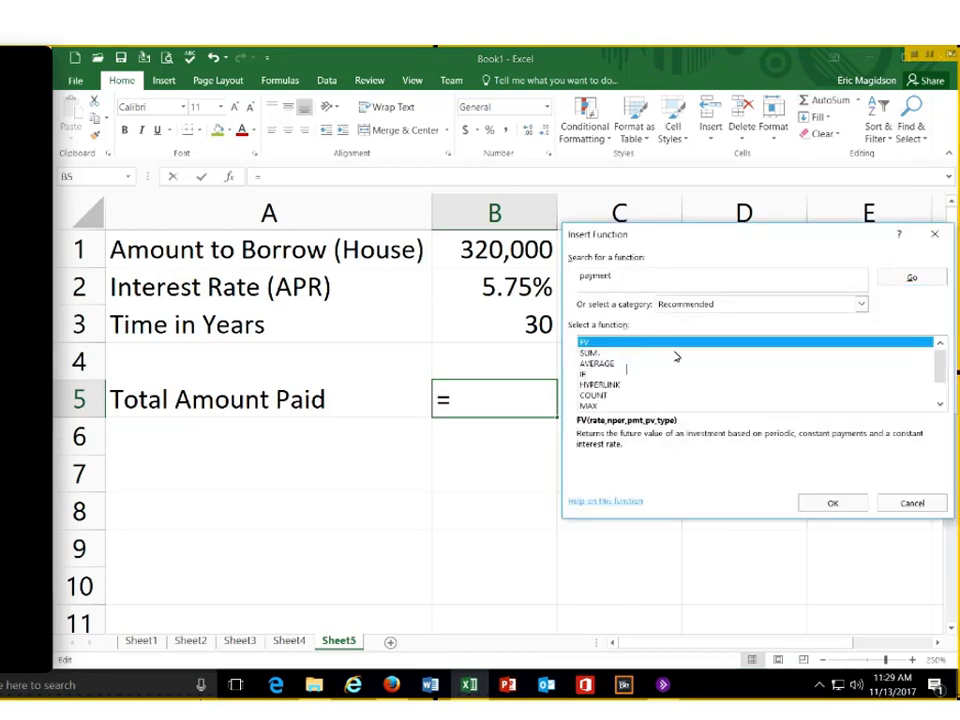
key("Return")
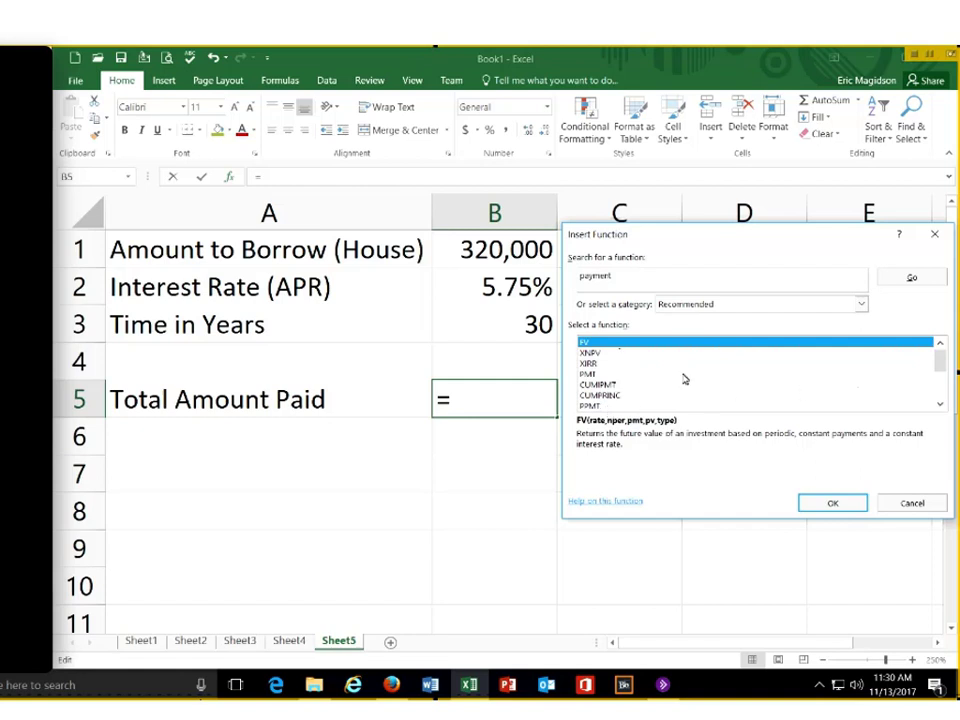
left_click(595, 375)
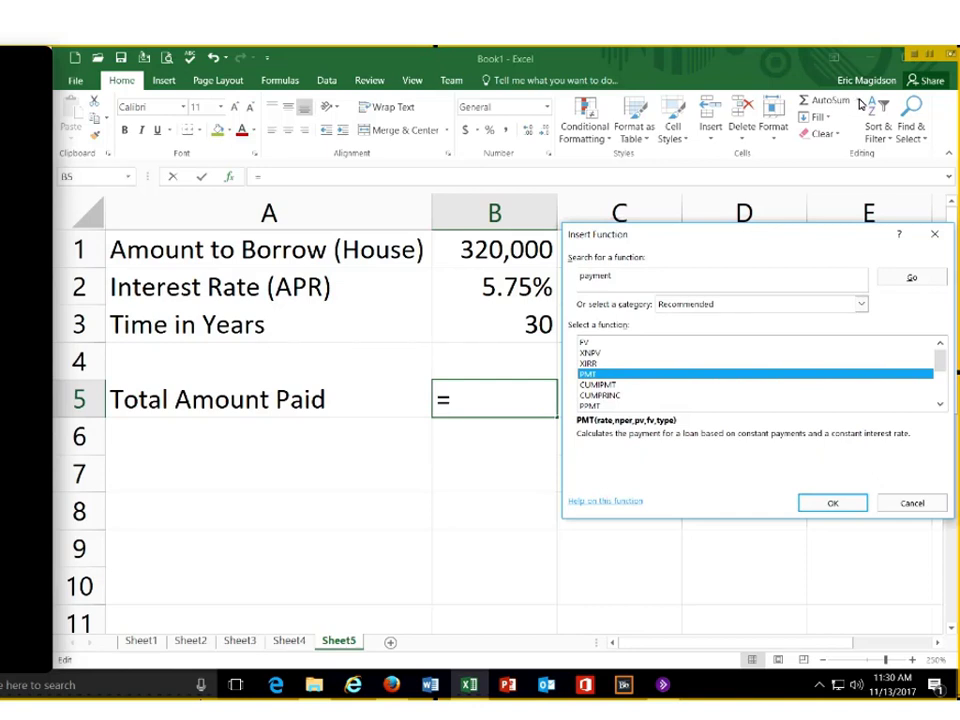
left_click(914, 503)
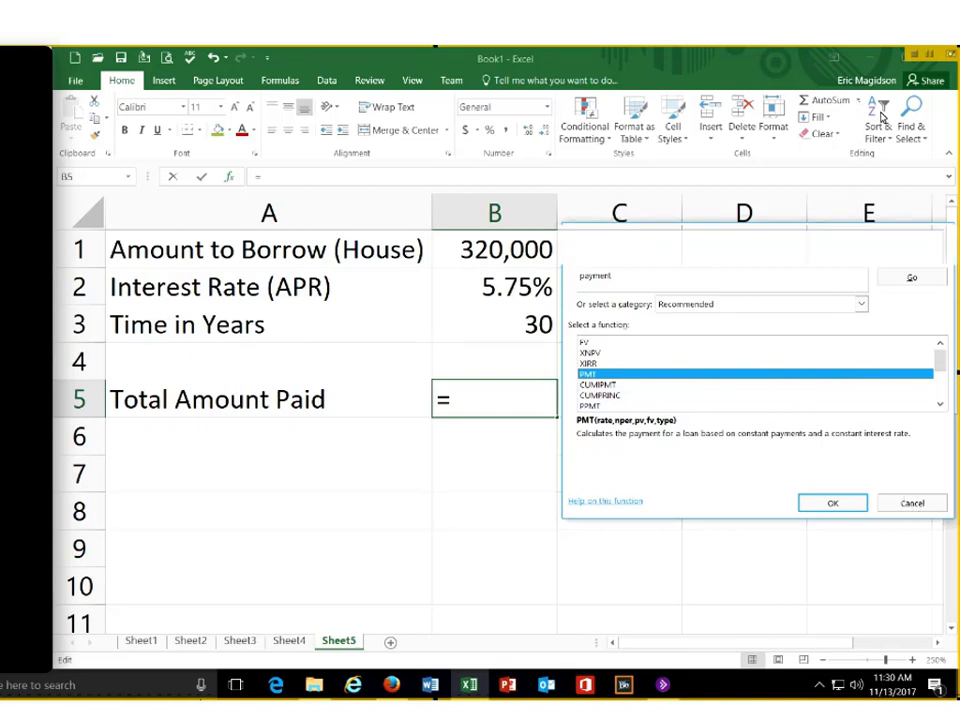
- Search the function library for "pmt", insert the PMT function in cell B5 and move its arguments dialog below the loan data
left_click(858, 101)
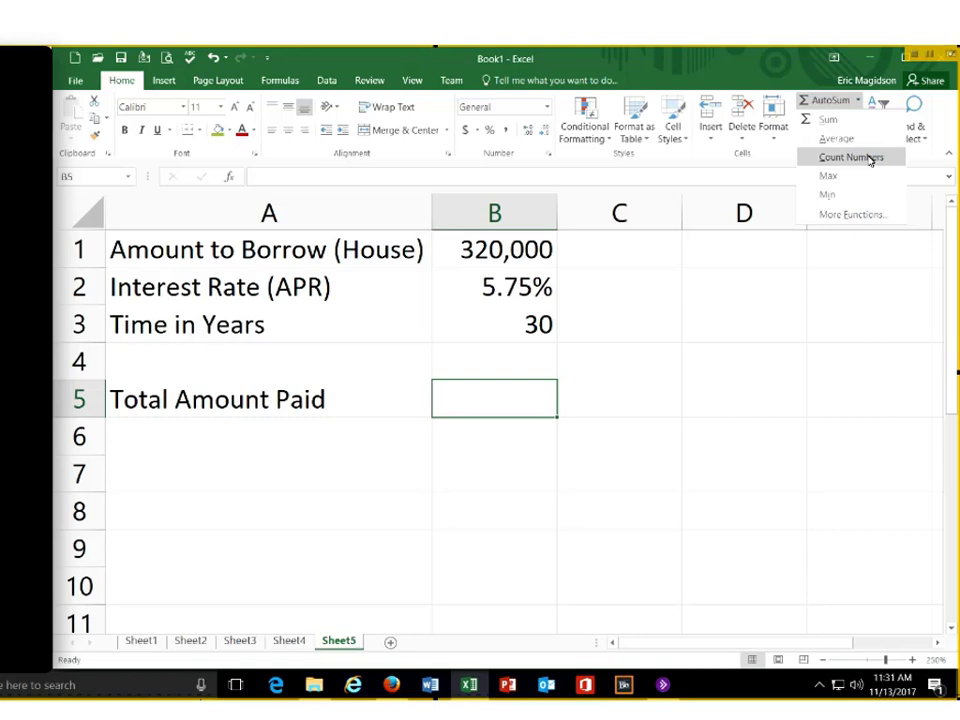
left_click(859, 218)
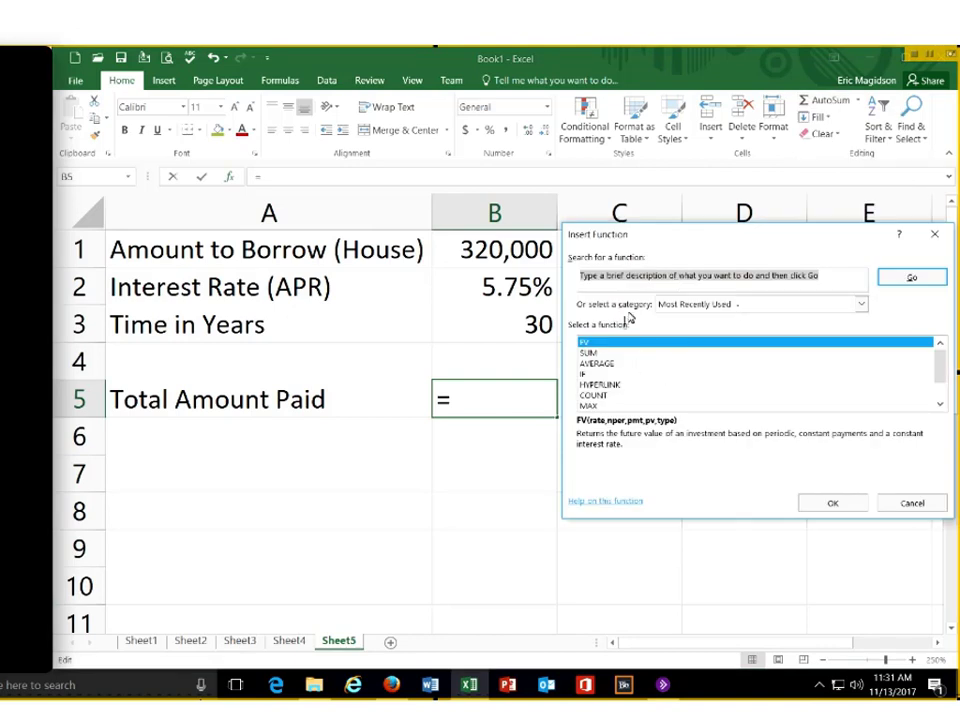
type("pmt")
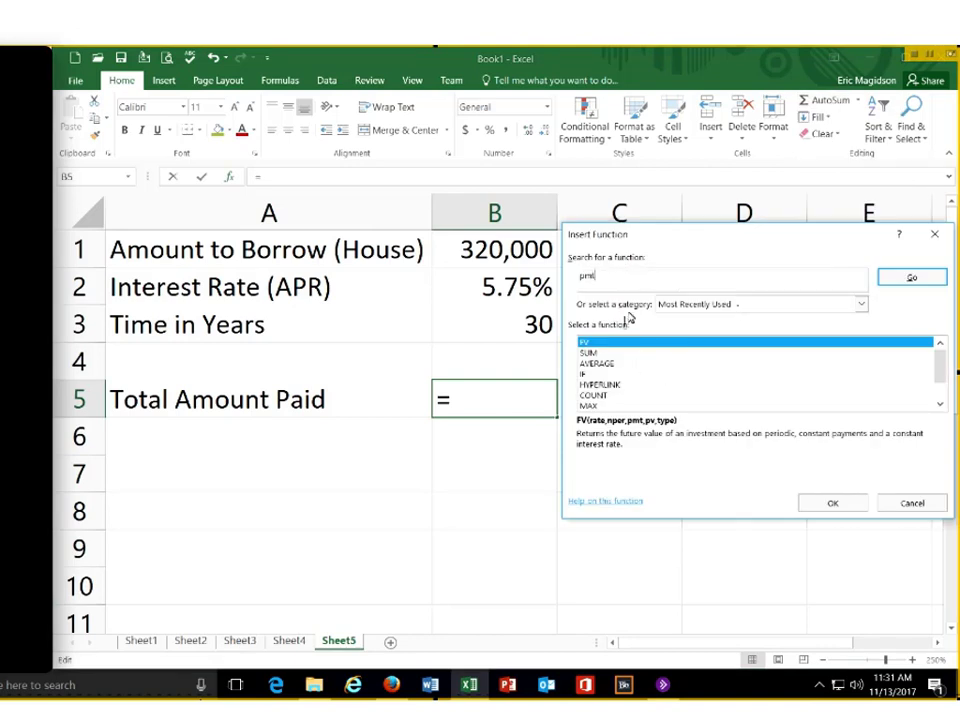
left_click(905, 283)
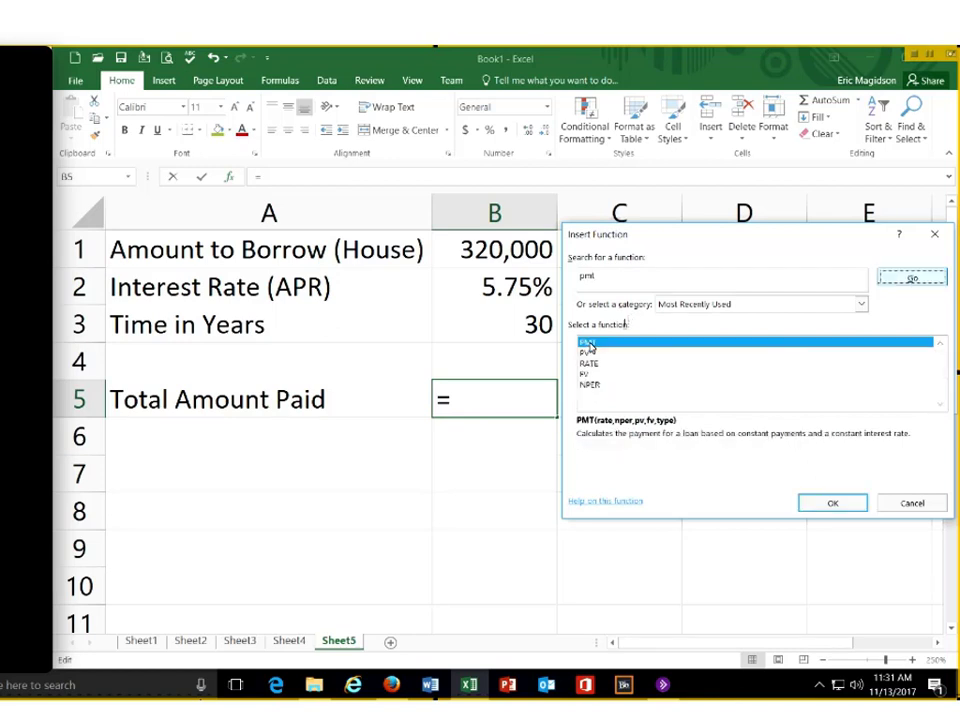
double_click(589, 344)
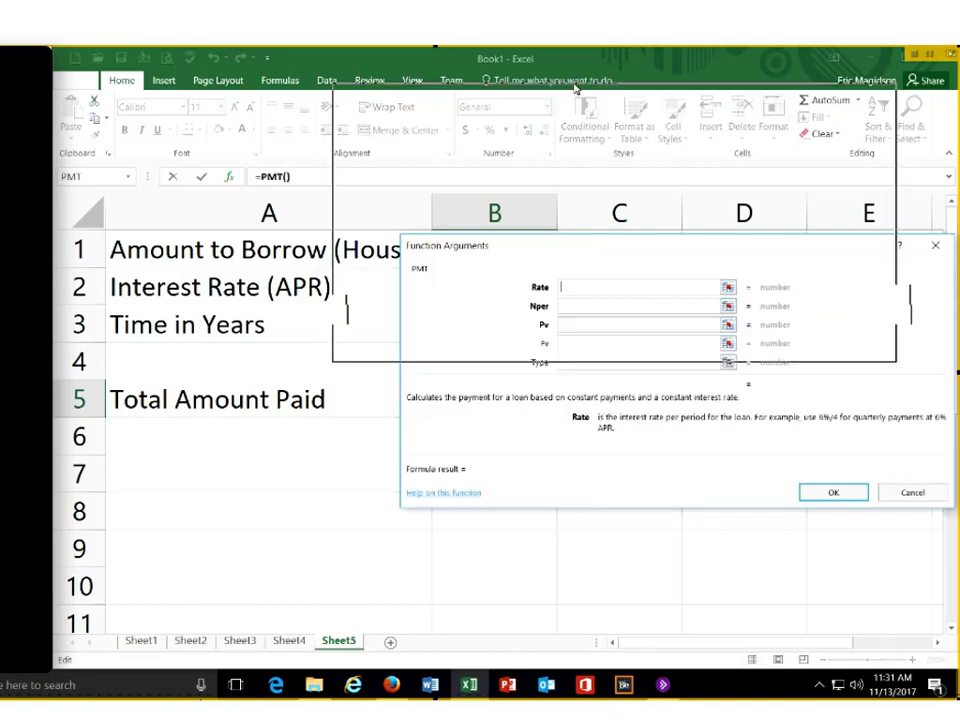
left_click_drag(575, 90, 575, 90)
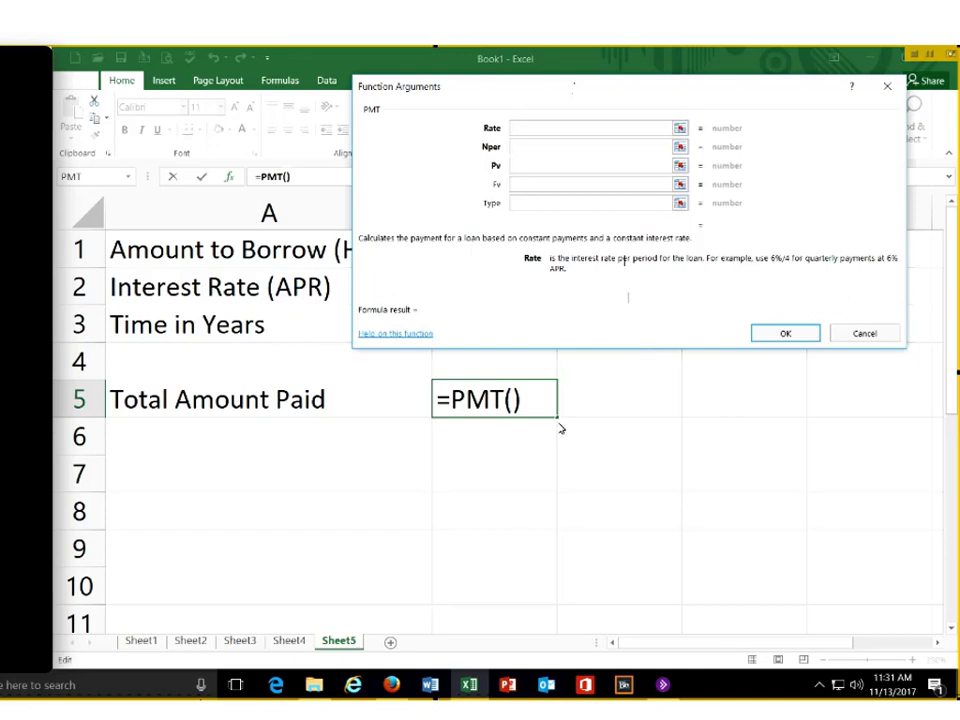
left_click_drag(572, 87, 560, 428)
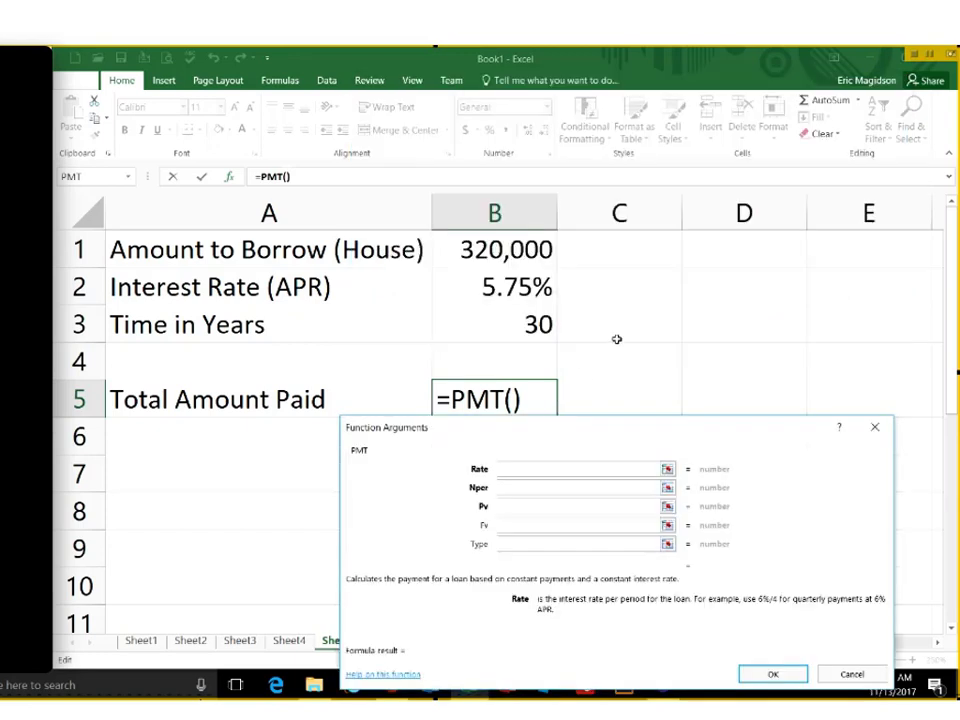
- Set the PMT function's Rate argument to B2/12 and its Nper argument to B3*12
left_click(519, 288)
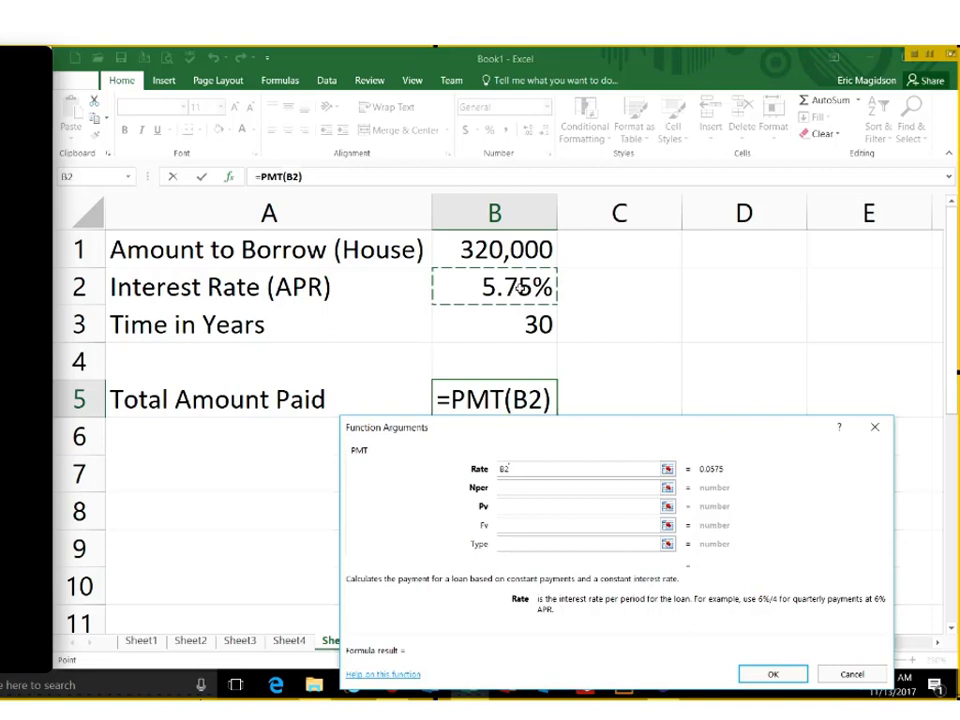
type("/")
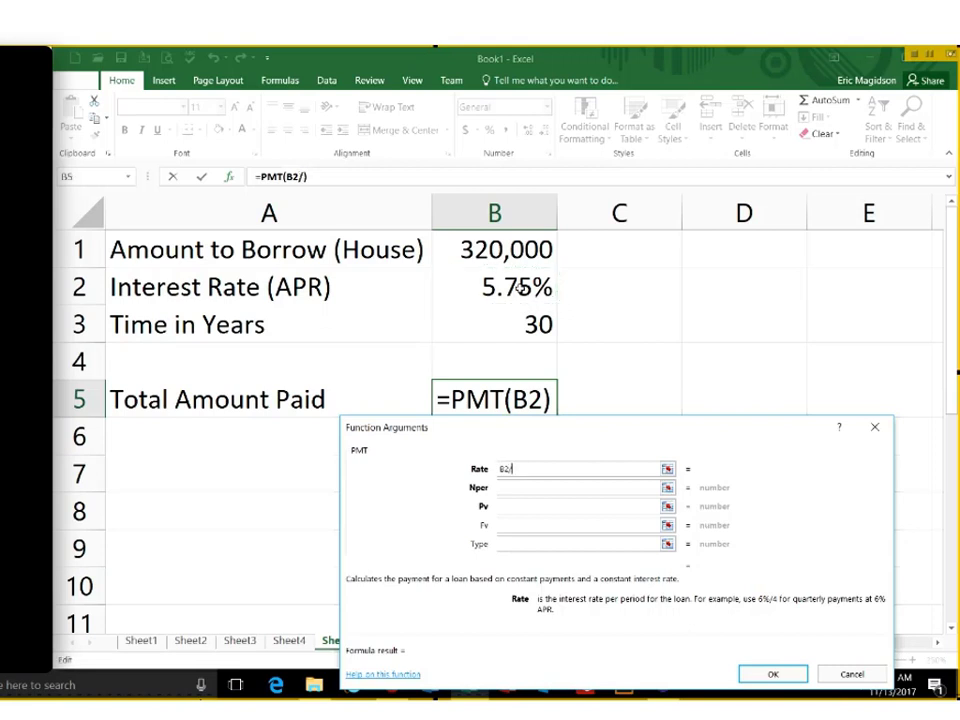
type("12")
left_click(521, 488)
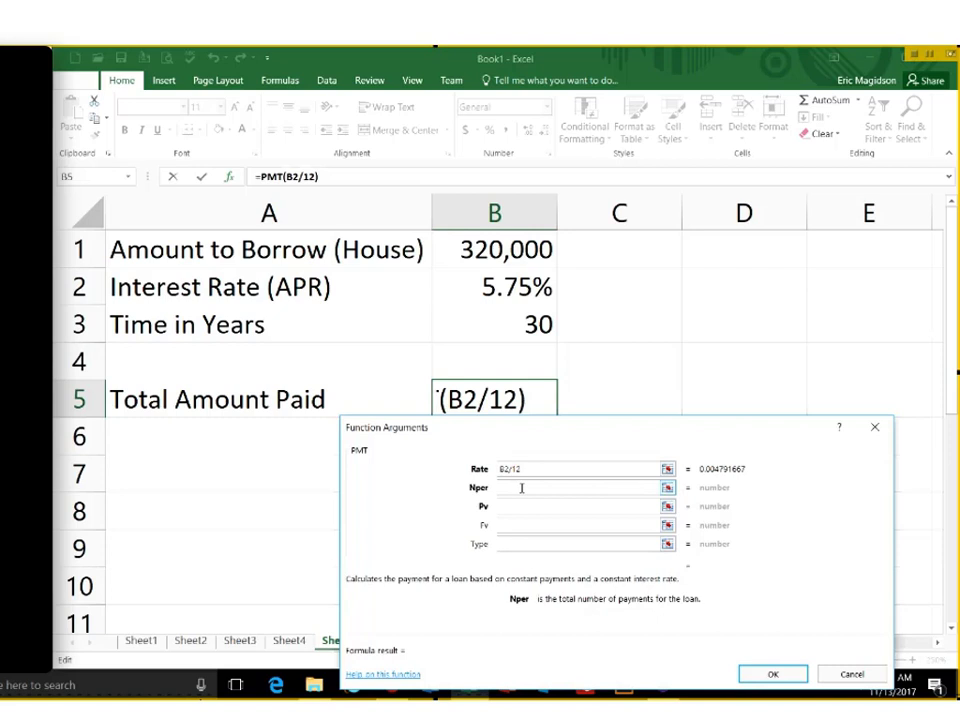
left_click(515, 334)
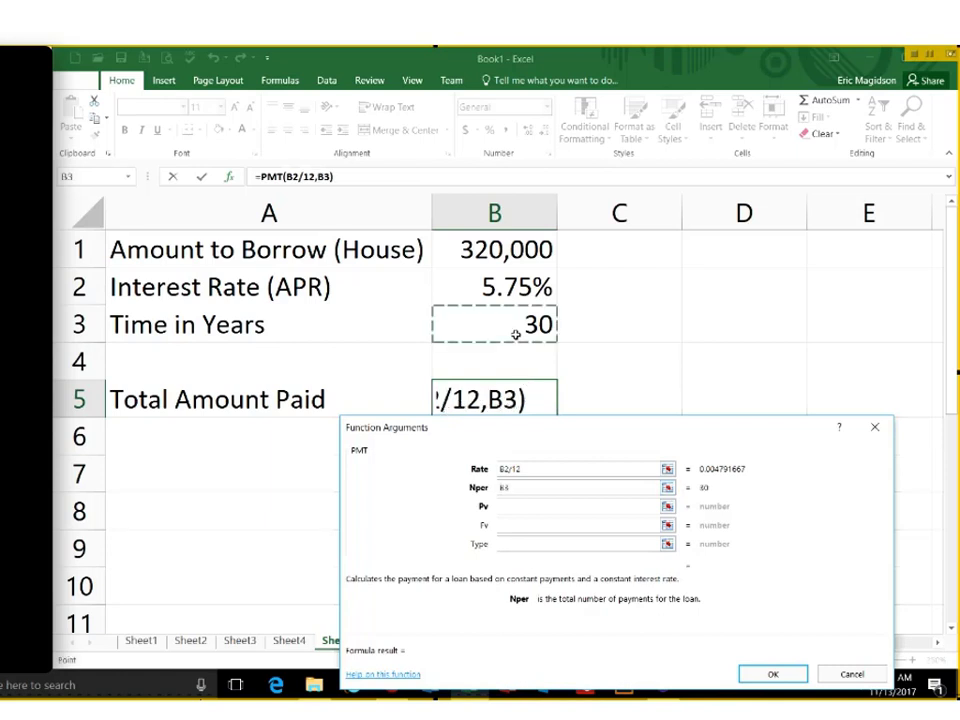
type("*")
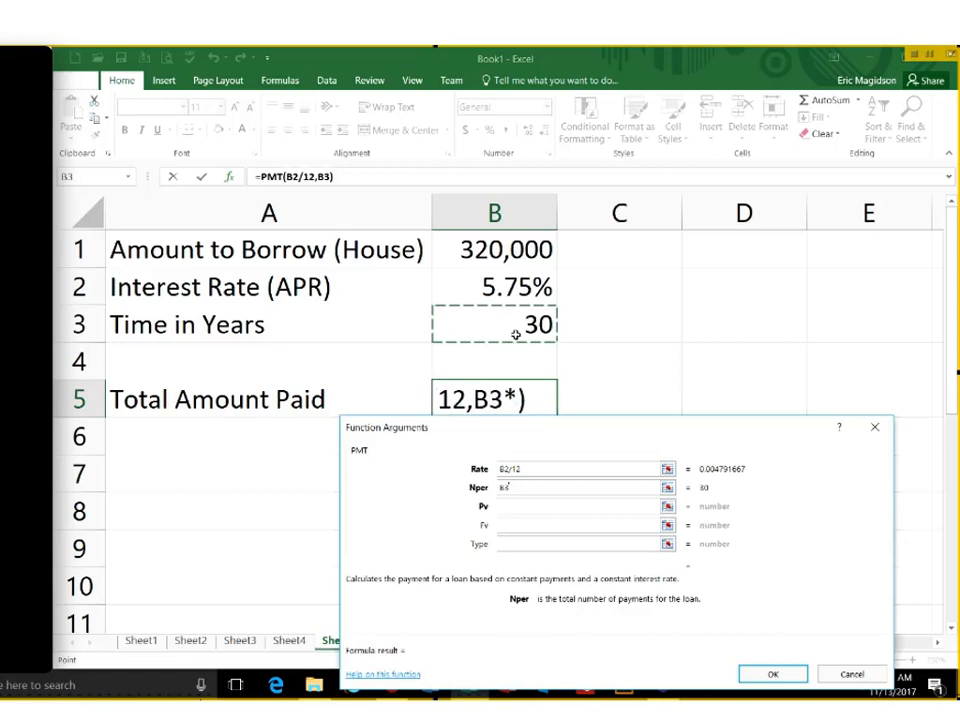
type("12")
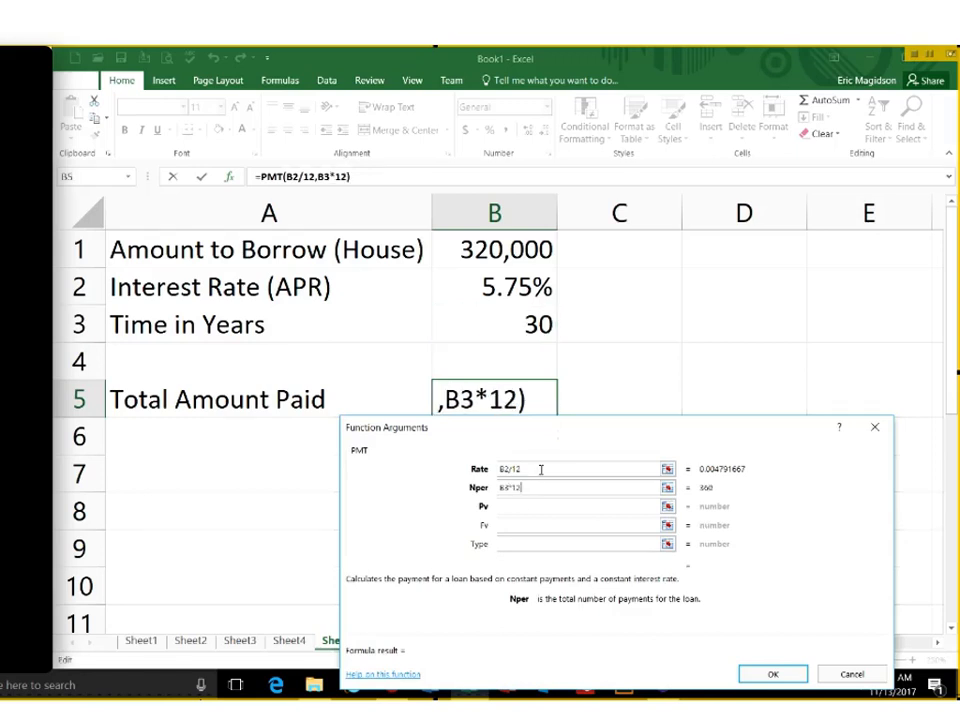
- Set the PMT function's Pv argument to -B1 and complete the formula in cell B5
left_click(526, 507)
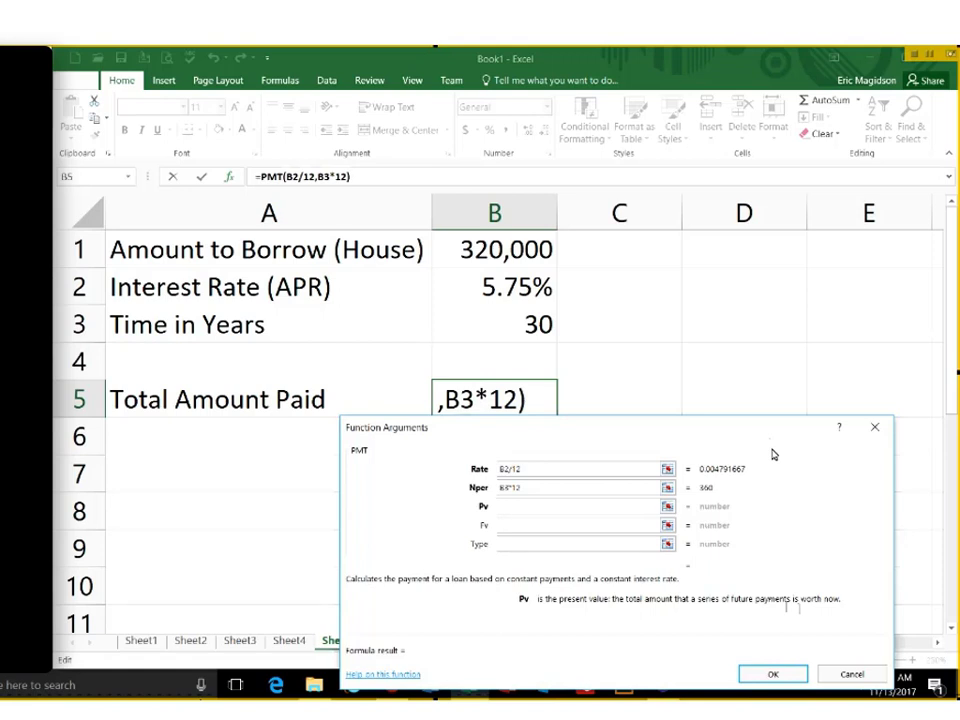
type("-")
left_click(520, 250)
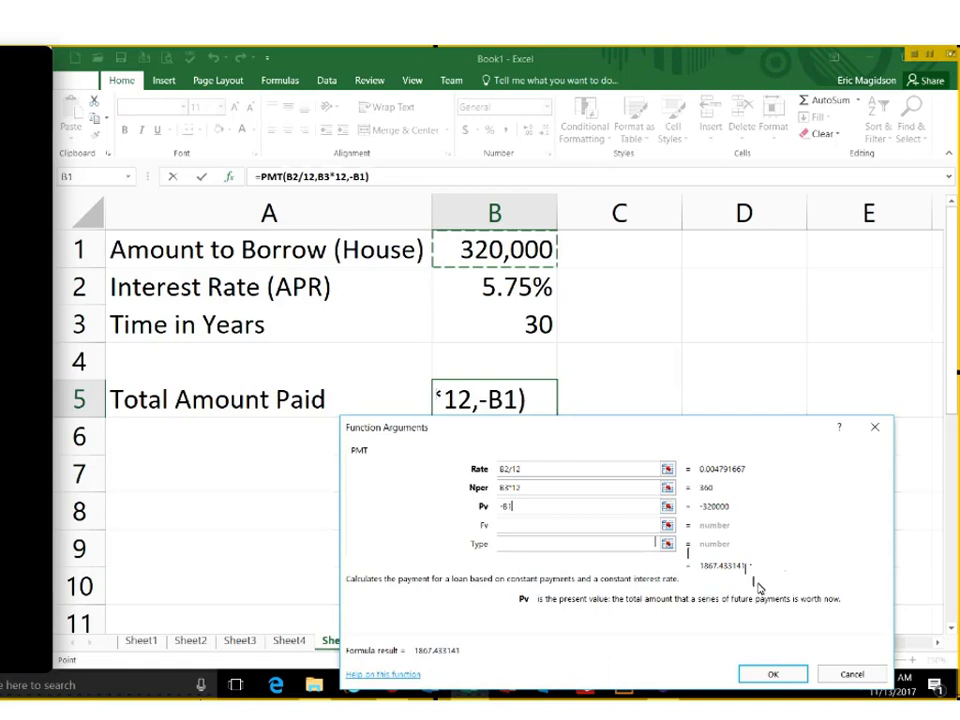
left_click(776, 666)
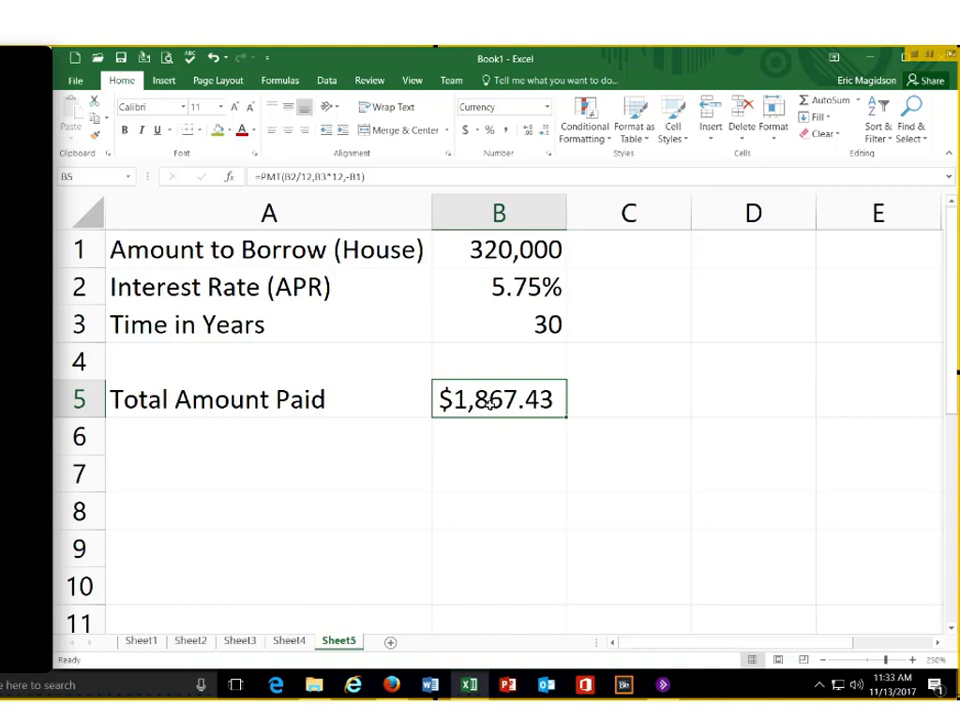
- Enter the label "Total Loan Amount Paid" in cell A6
left_click(256, 447)
type("Total ")
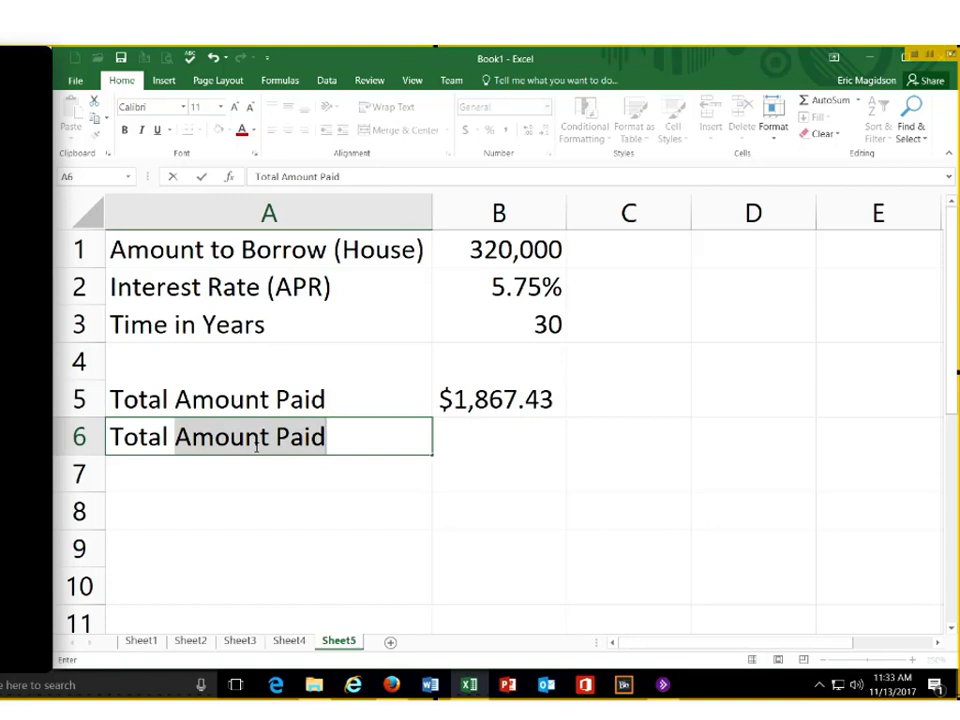
type("Amount")
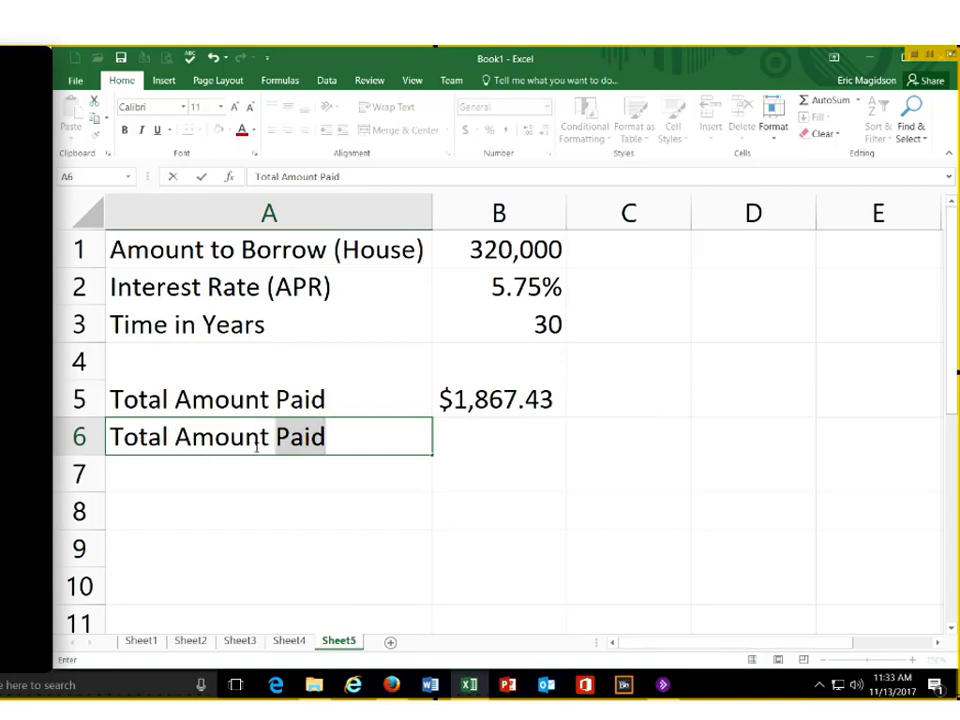
key("BackSpace")
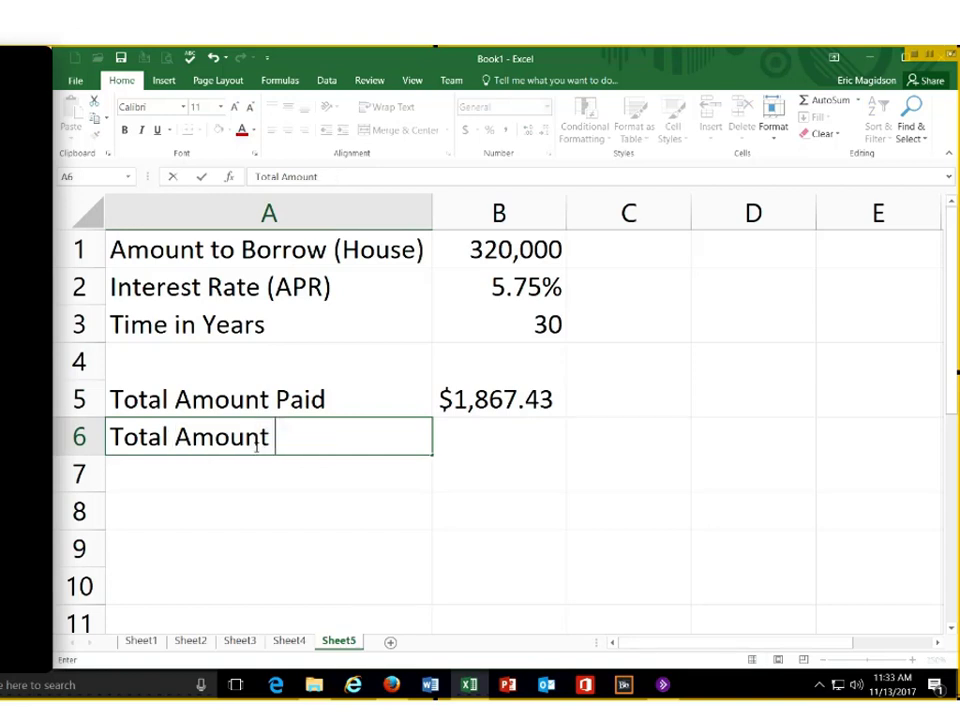
key("BackSpace")
key("BackSpace")
key("BackSpace")
key("BackSpace")
key("BackSpace")
key("BackSpace")
key("BackSpace")
key("BackSpace")
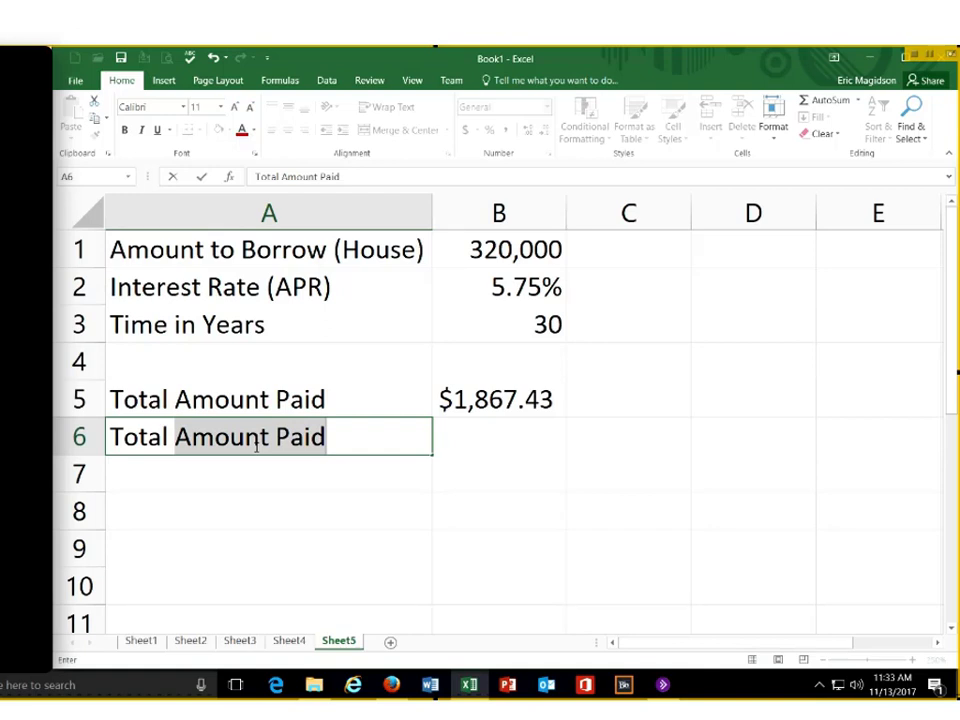
type("Loan Amount Pa")
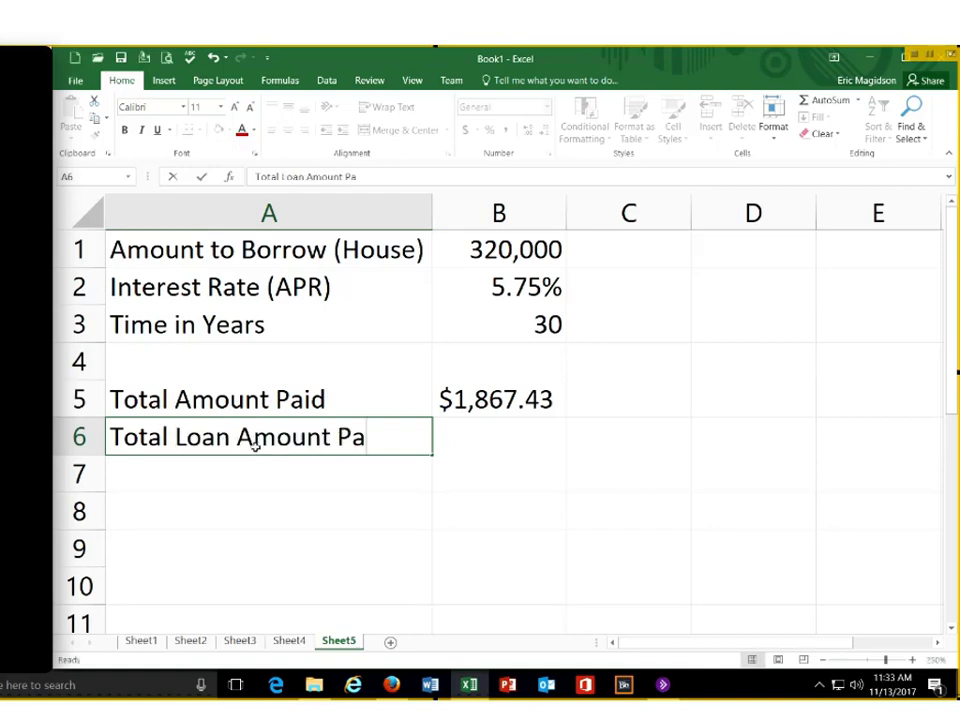
type("id")
key("Tab")
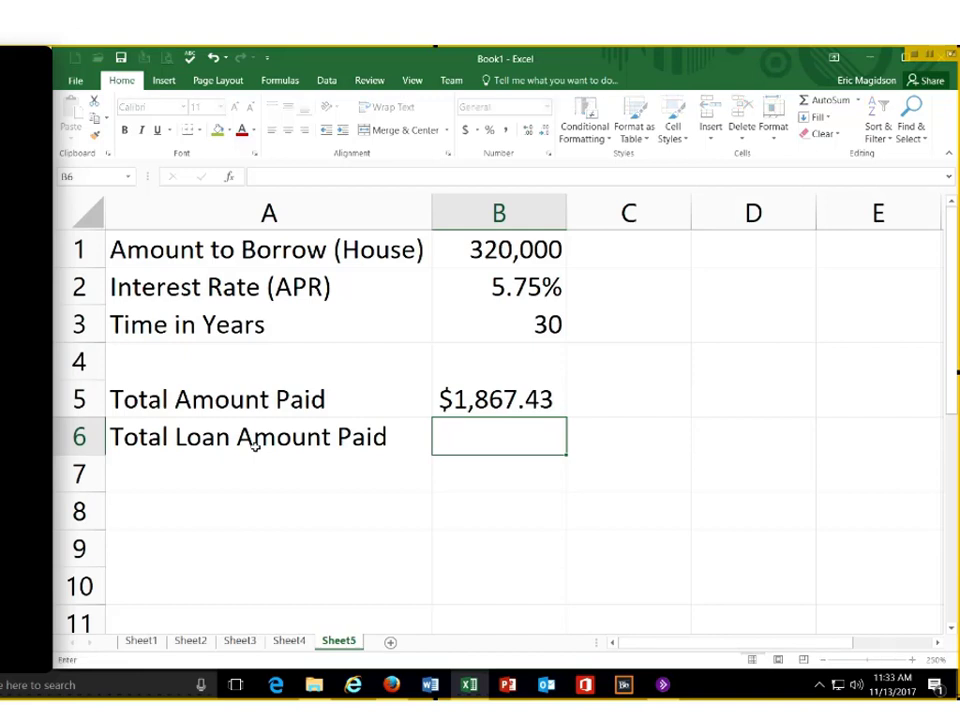
- Enter the formula =B5*(B3*12) in cell B6 to calculate the total loan amount paid
type("=")
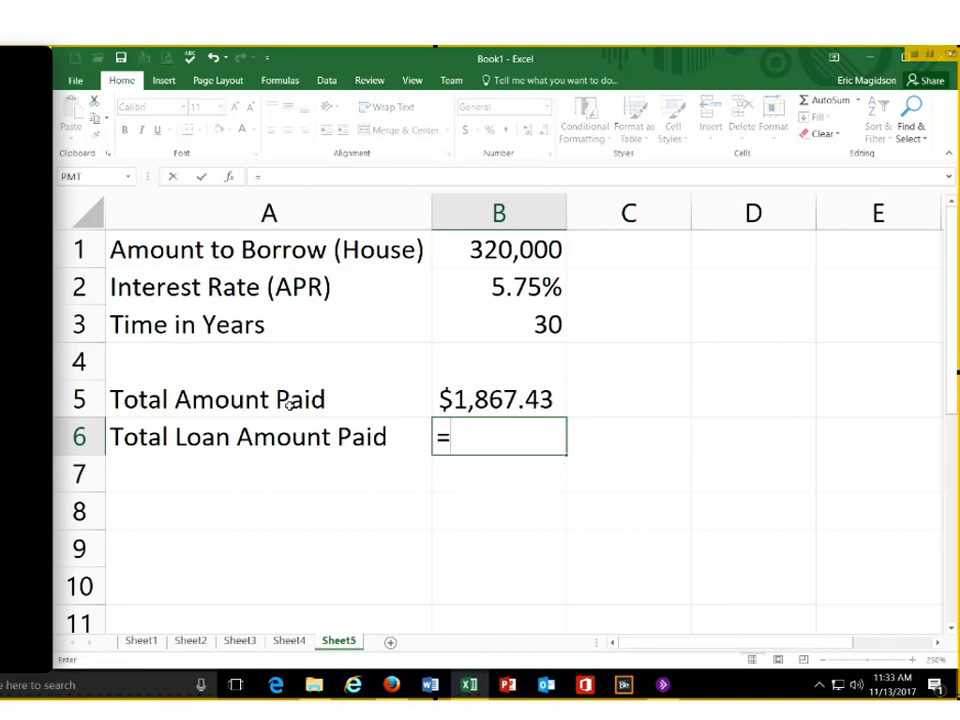
left_click(522, 399)
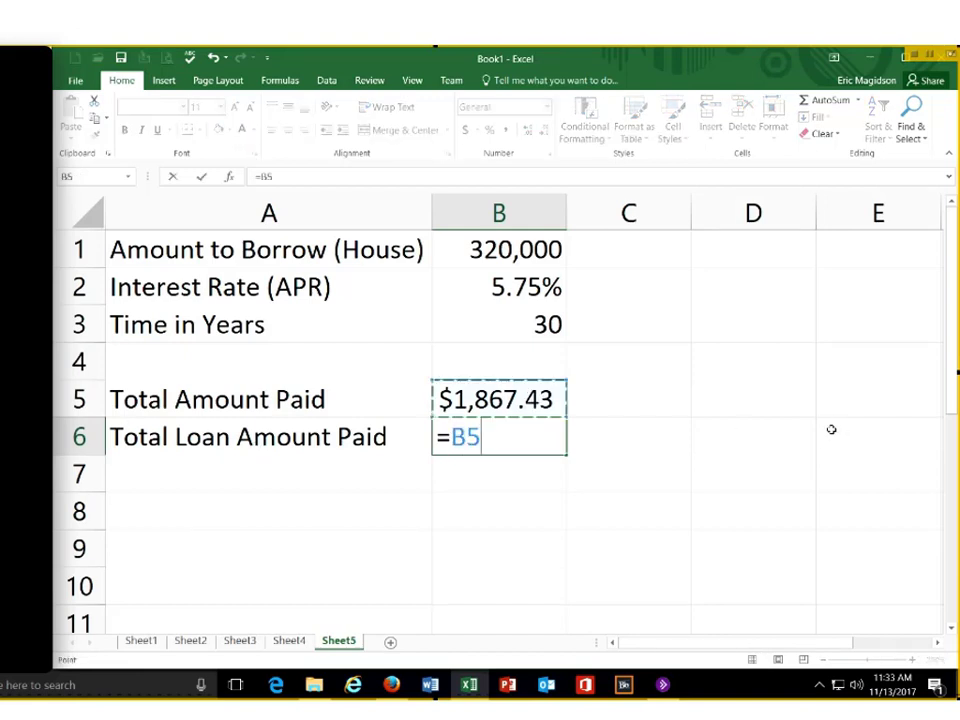
type("*(")
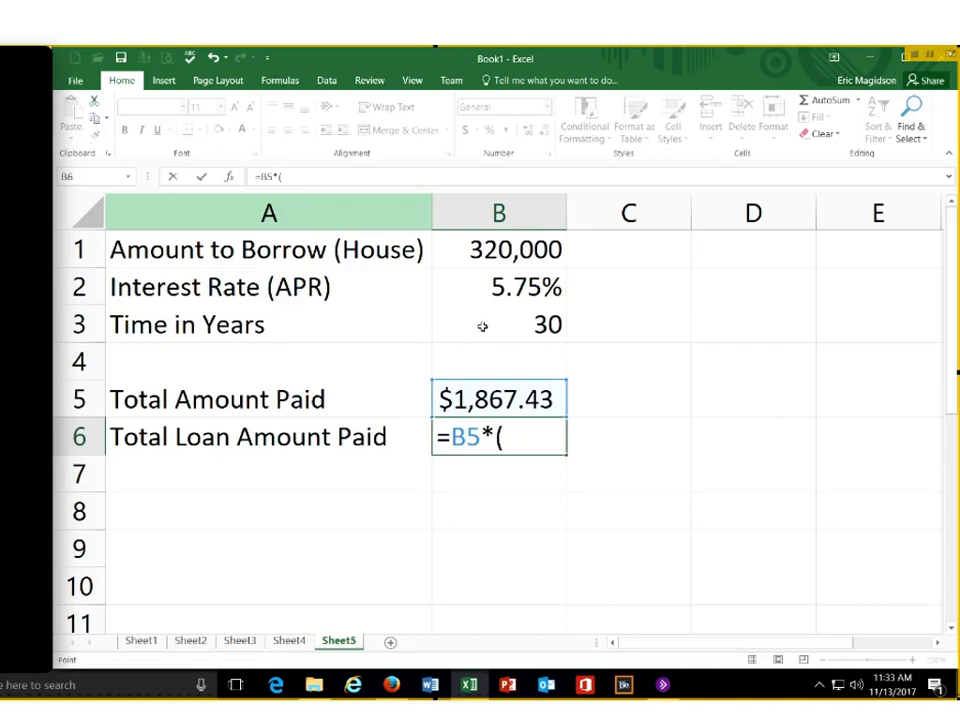
left_click(482, 326)
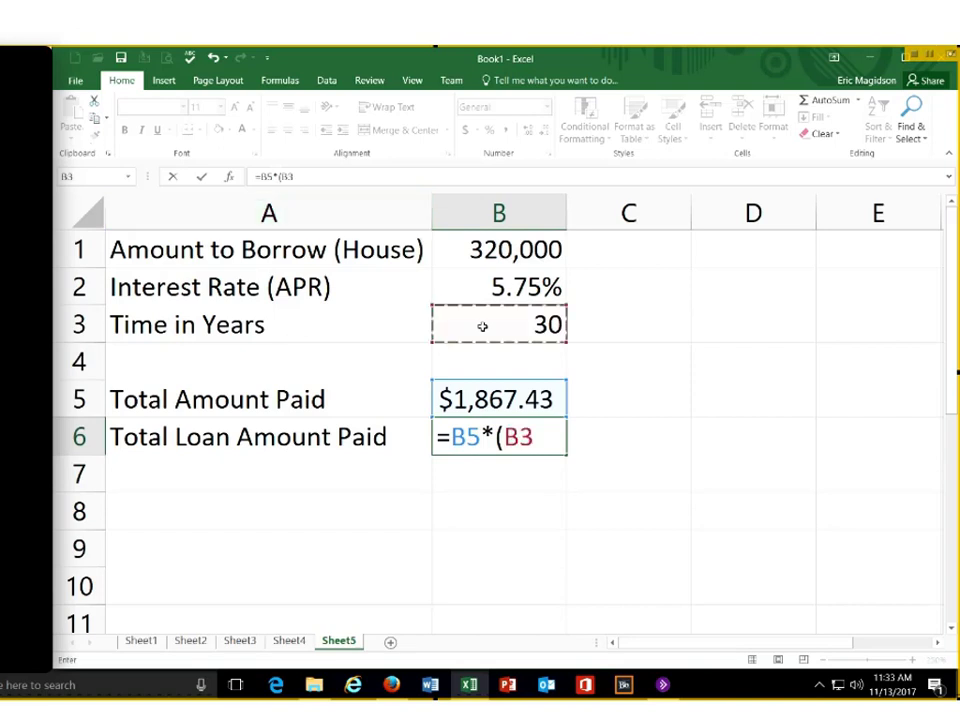
type("*12")
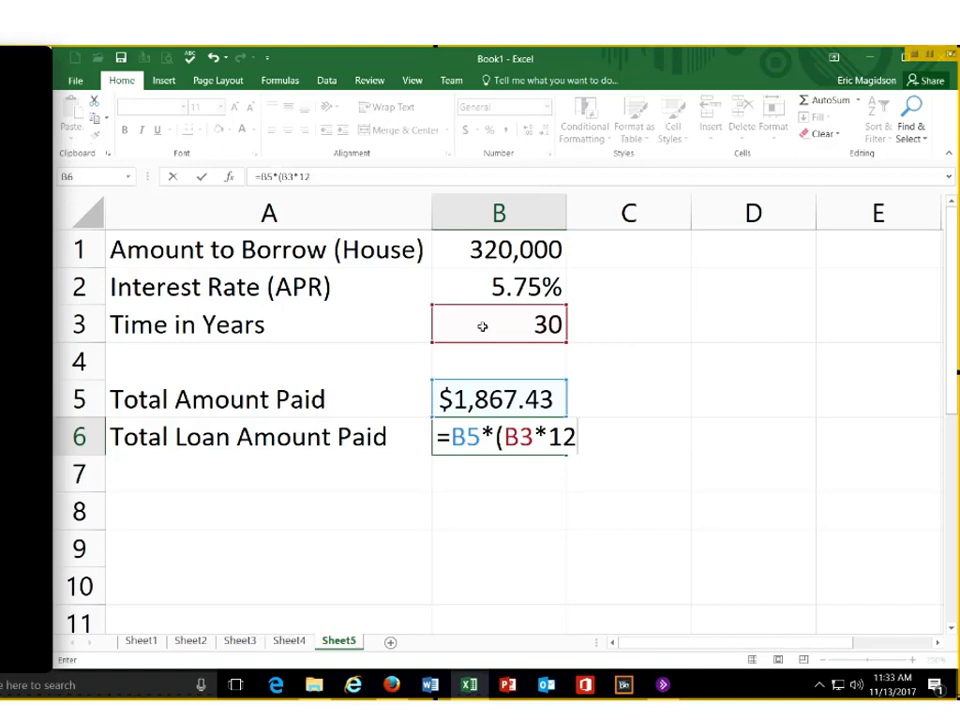
type(")")
key("Return")
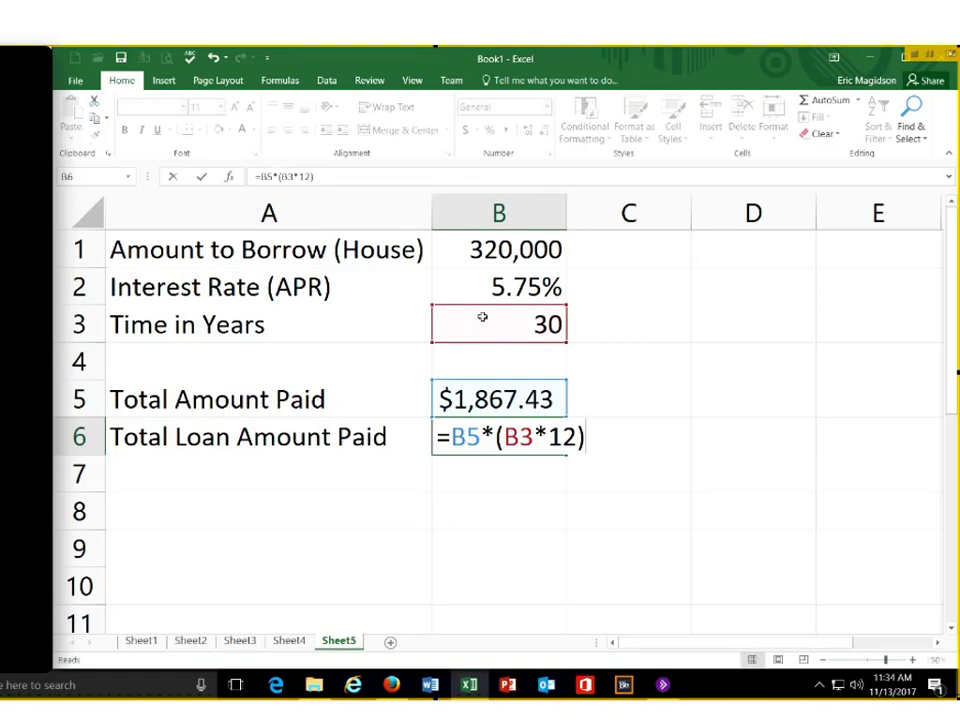
key("Return")
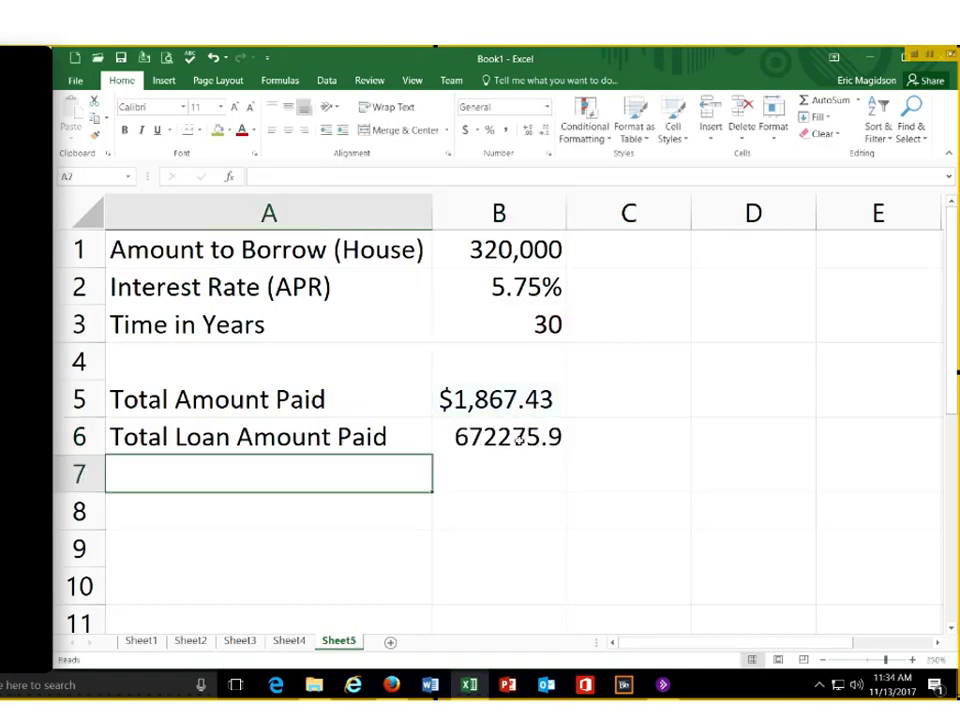
- Format the total loan amount in cell B6 with the Accounting number format
key("Up")
key("Right")
left_click(548, 107)
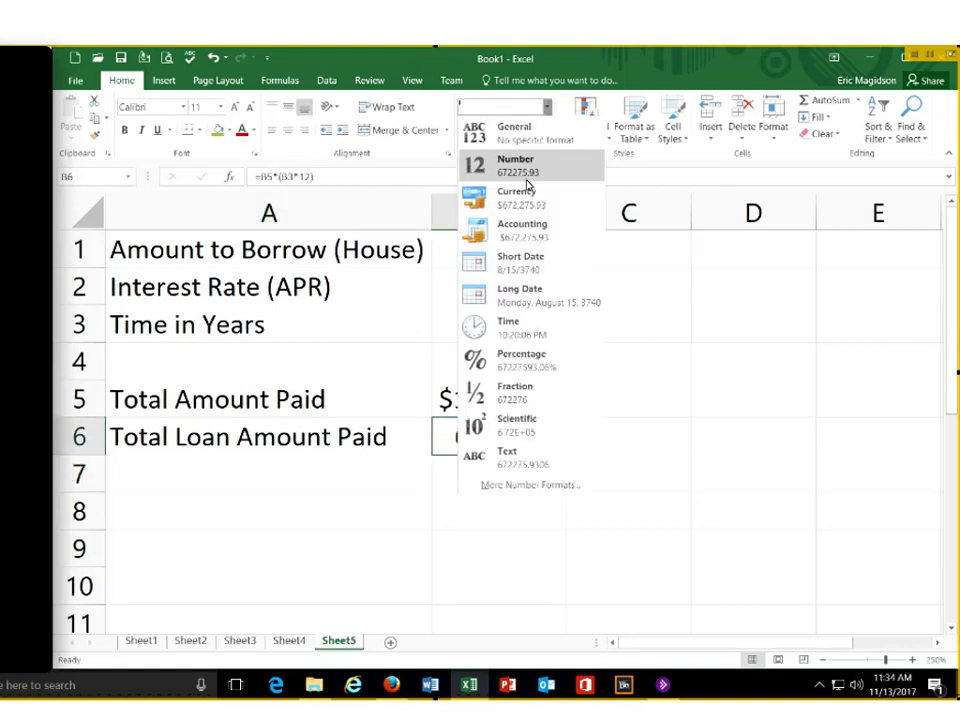
left_click(478, 229)
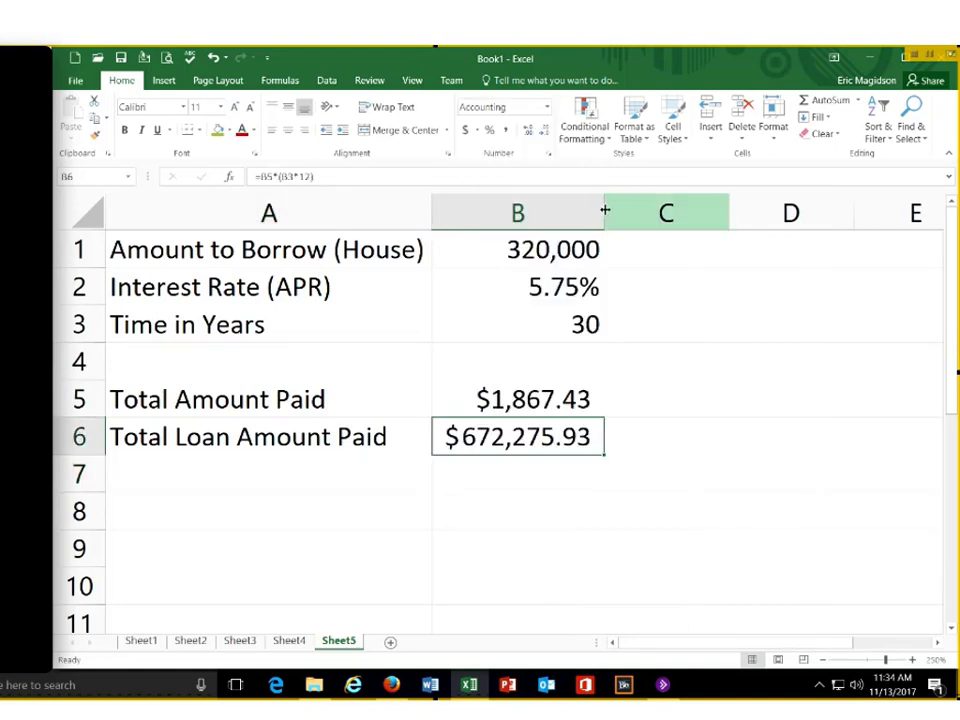
- Enter the label "Total Interest Paid" in cell A7
left_click(369, 463)
type("T")
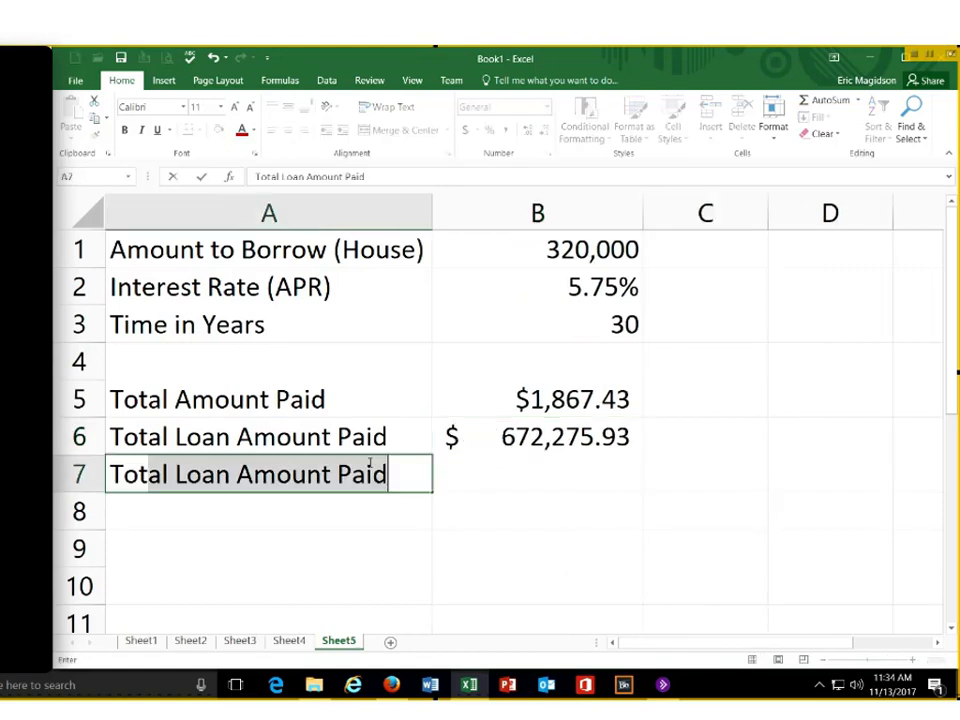
type("otal Interest")
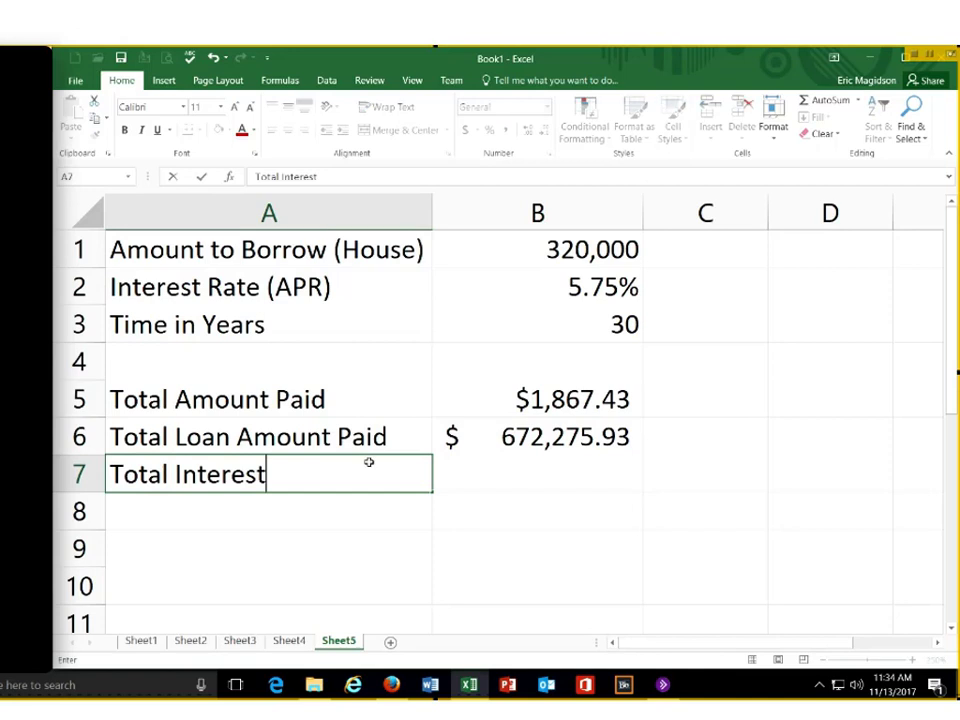
type(" Paid")
key("Tab")
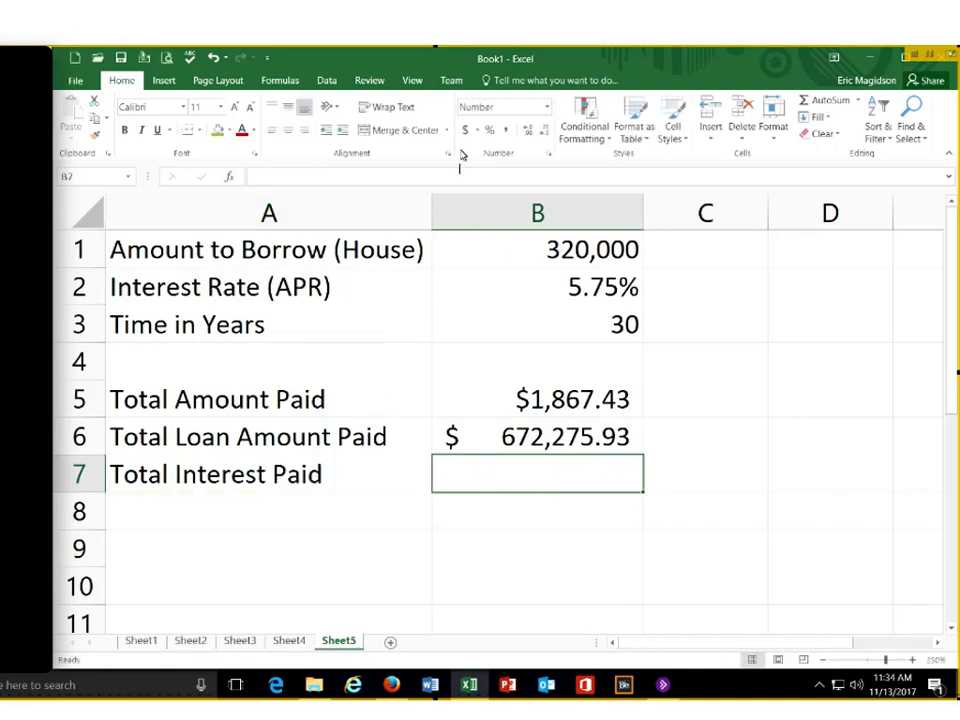
- Format the amount to borrow in cell B1 with the Accounting number format
left_click(551, 243)
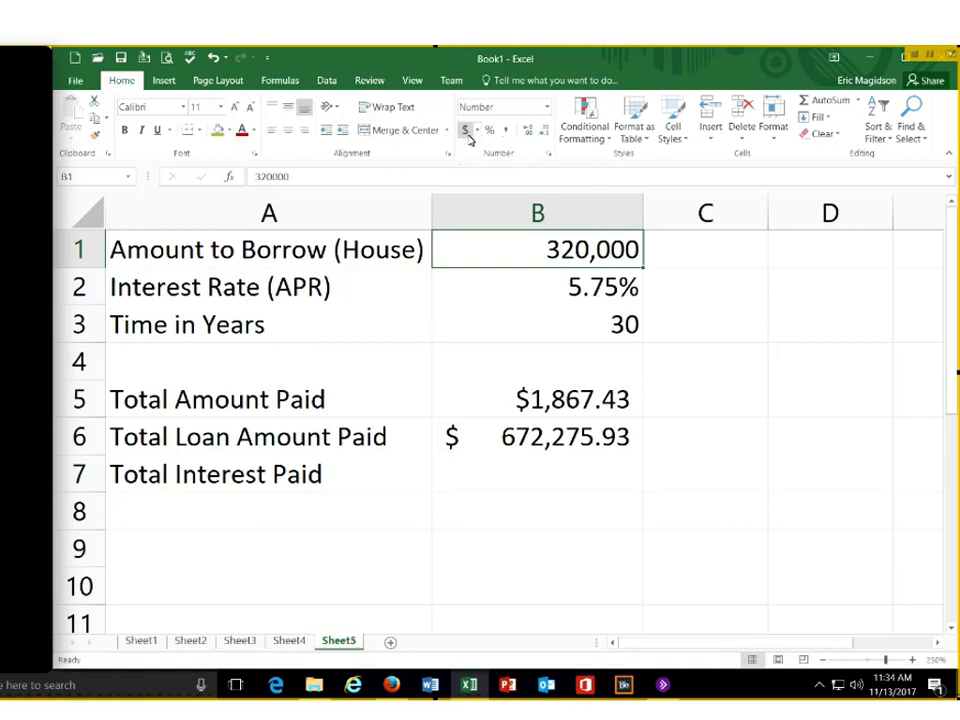
left_click(547, 111)
left_click(544, 240)
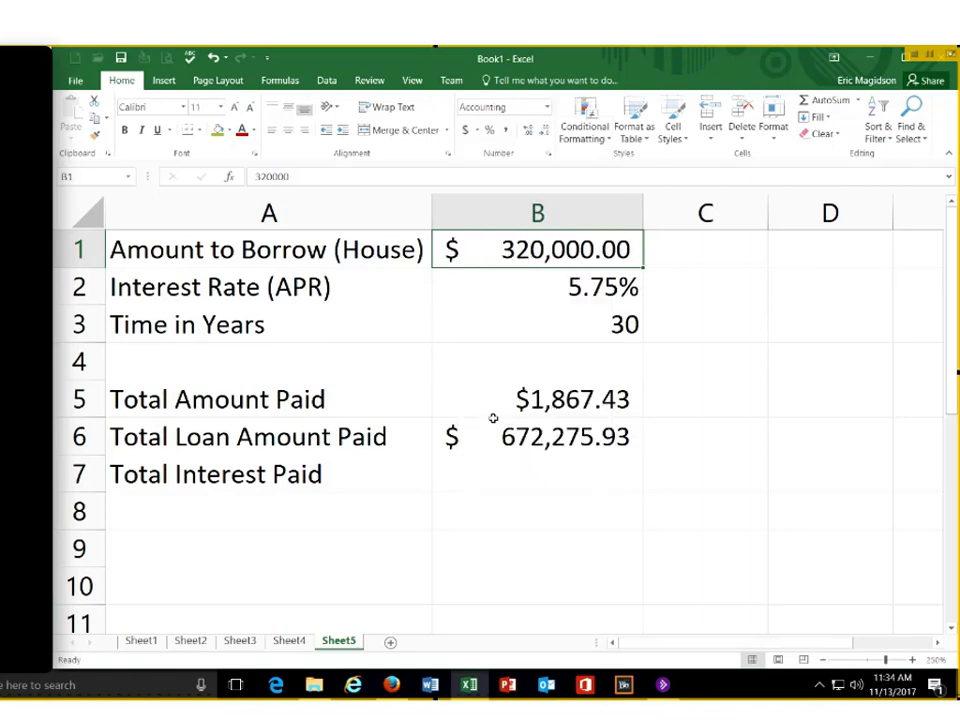
- Enter the formula =B6-B1 in cell B7 to calculate the total interest paid
left_click(490, 474)
type("=")
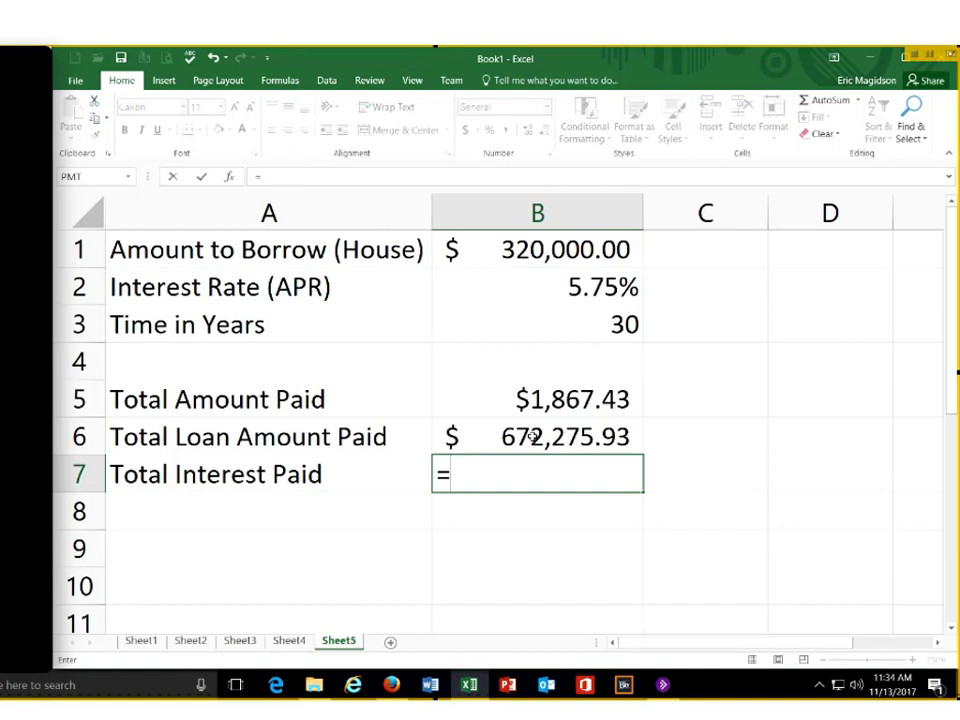
left_click(533, 437)
type("-")
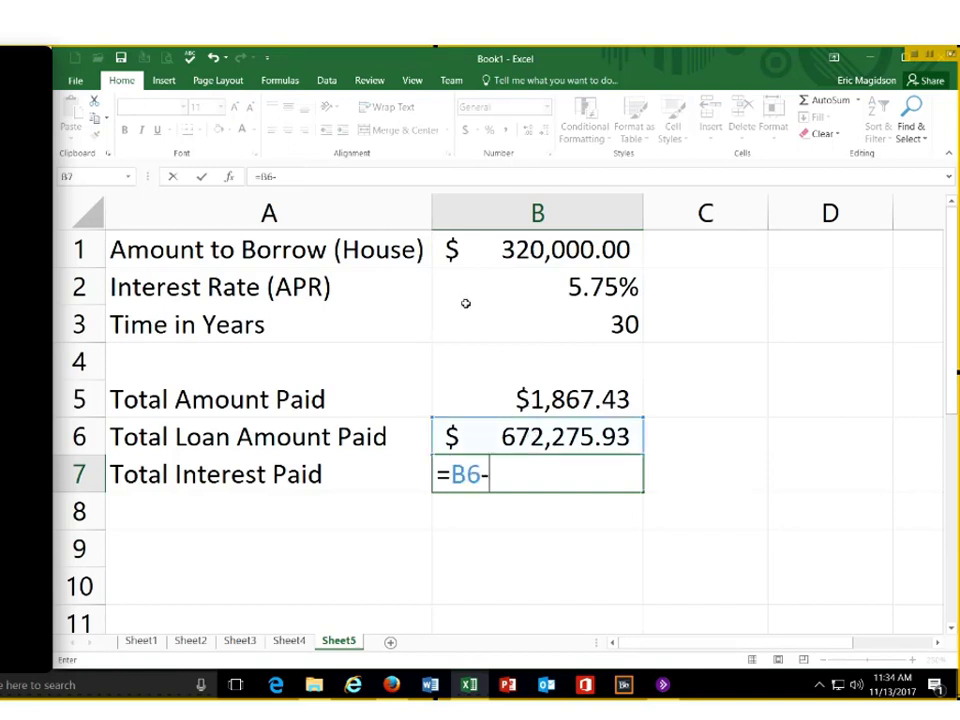
left_click(489, 253)
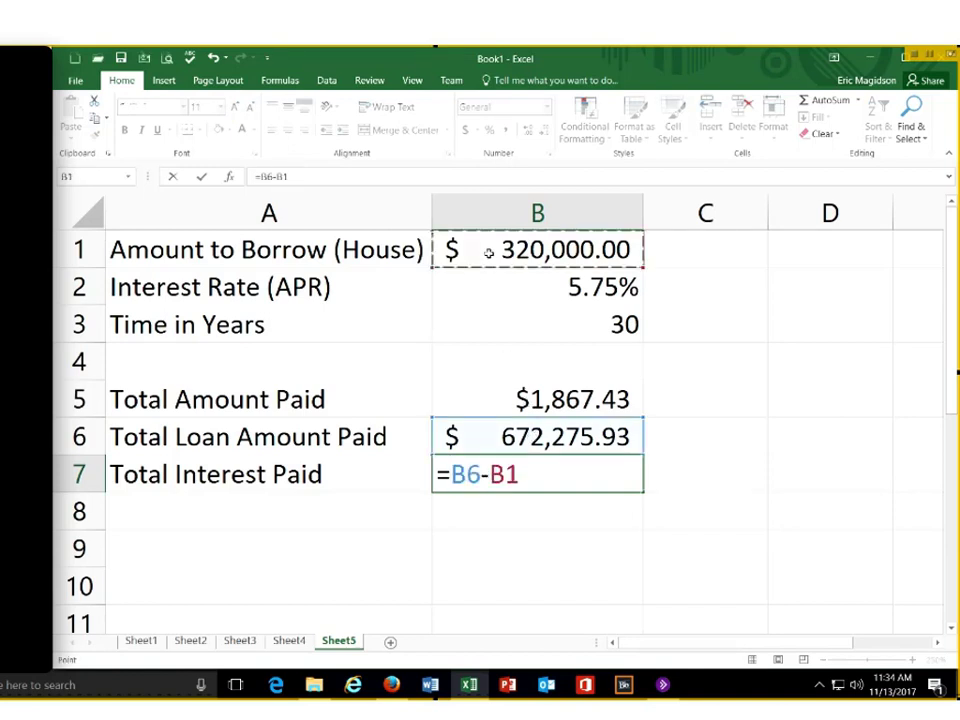
key("Return")
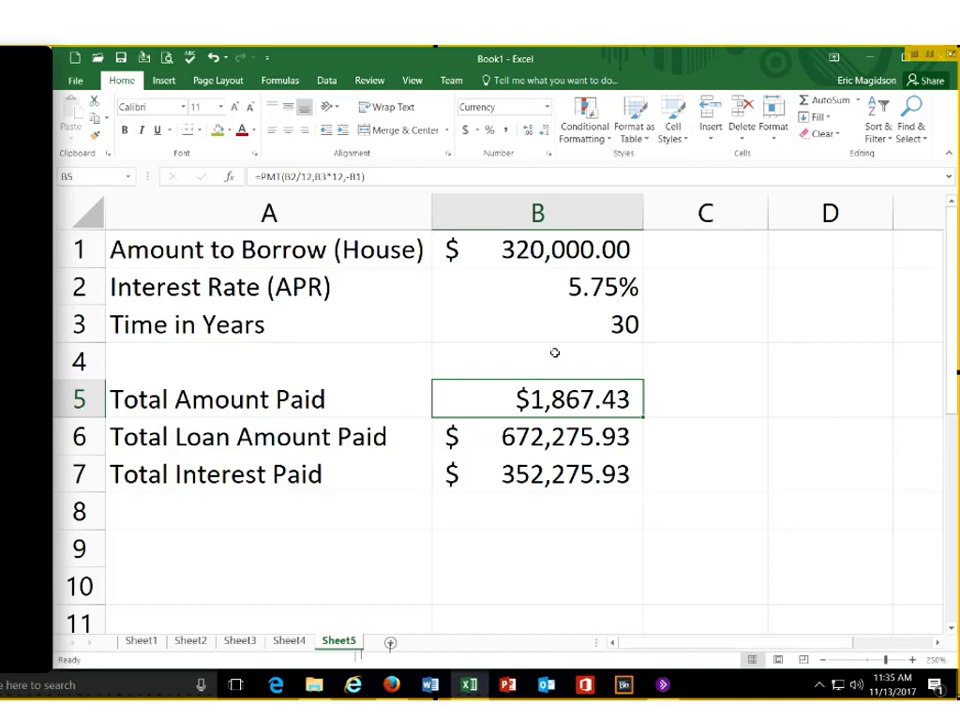
- Set the interest rate in cell B2 to 2.15% to test a lower rate
left_click(605, 296)
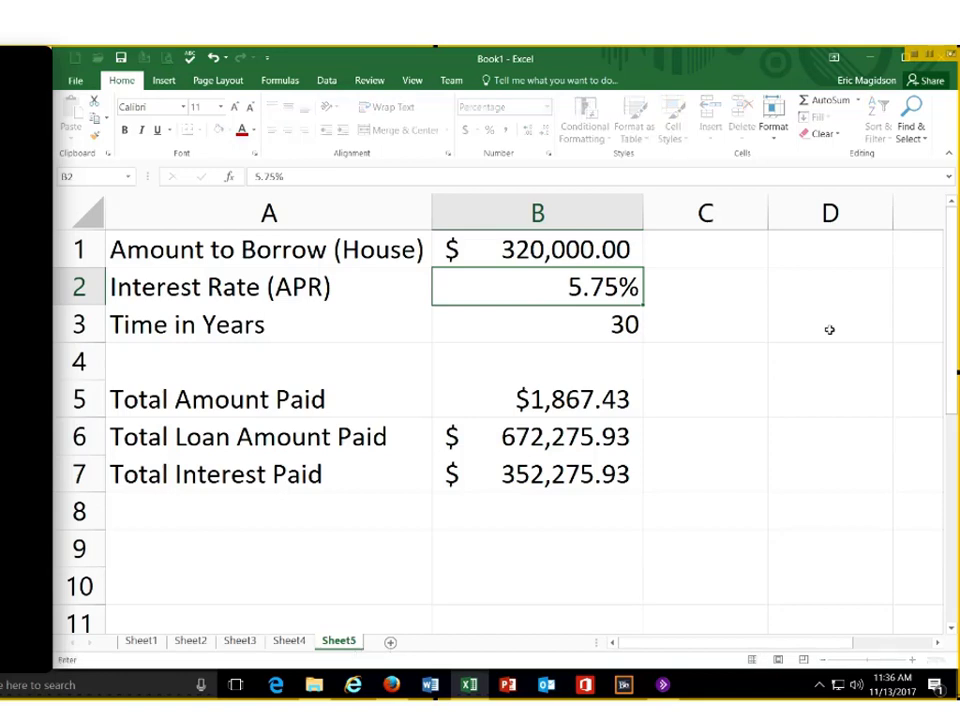
type(".0215")
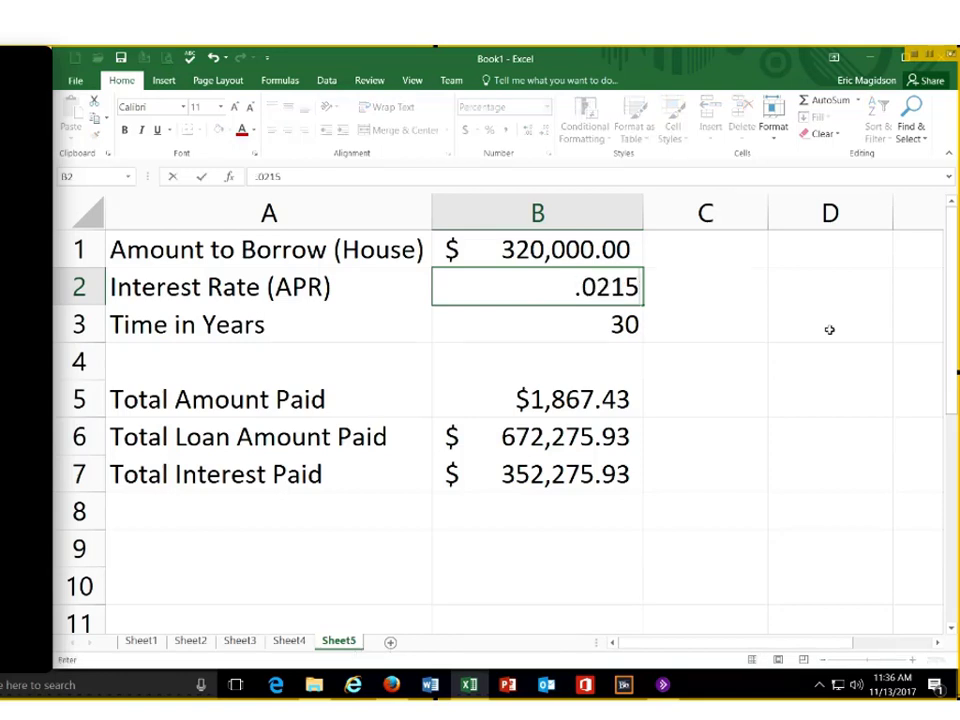
key("Return")
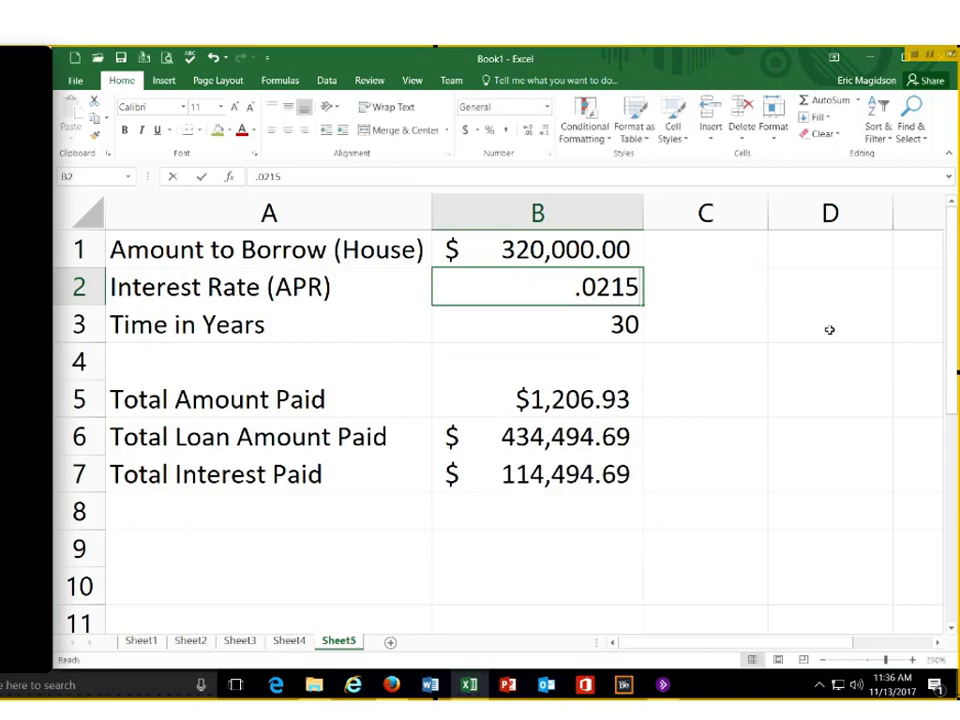
key("Return")
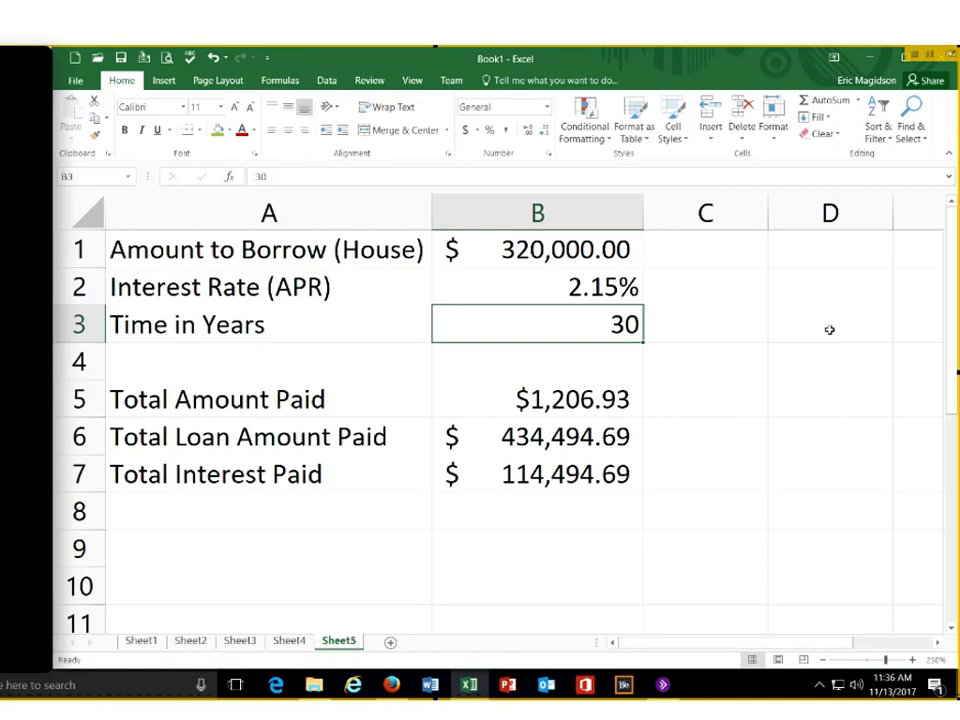
- Set the interest rate in cell B2 back to 5.75%
key("Up")
key("Up")
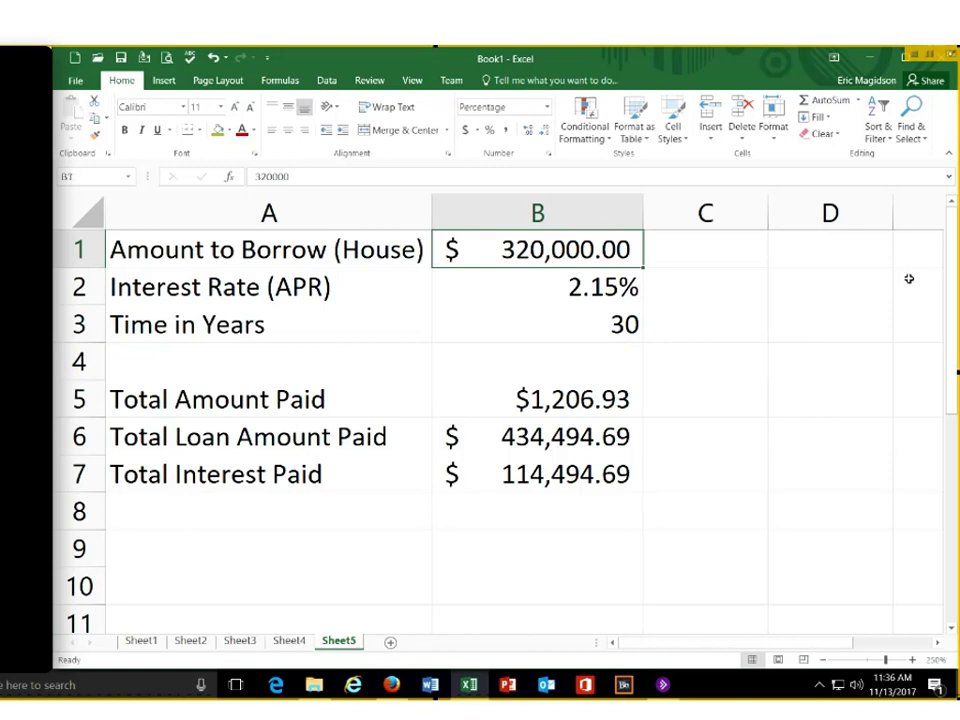
key("Down")
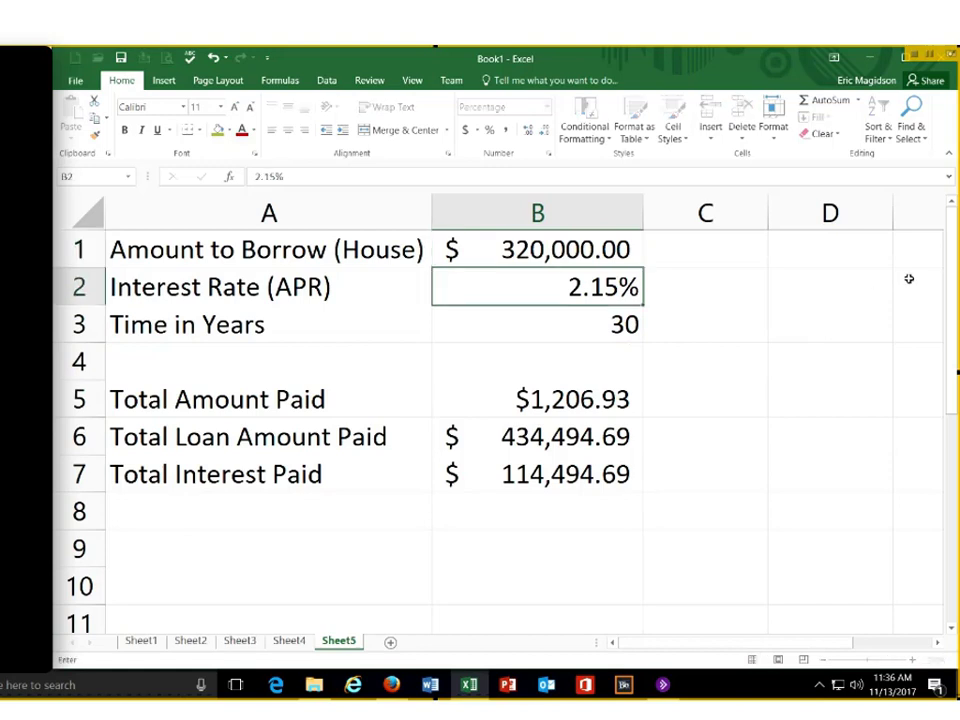
type(".0575")
key("ctrl+Return")
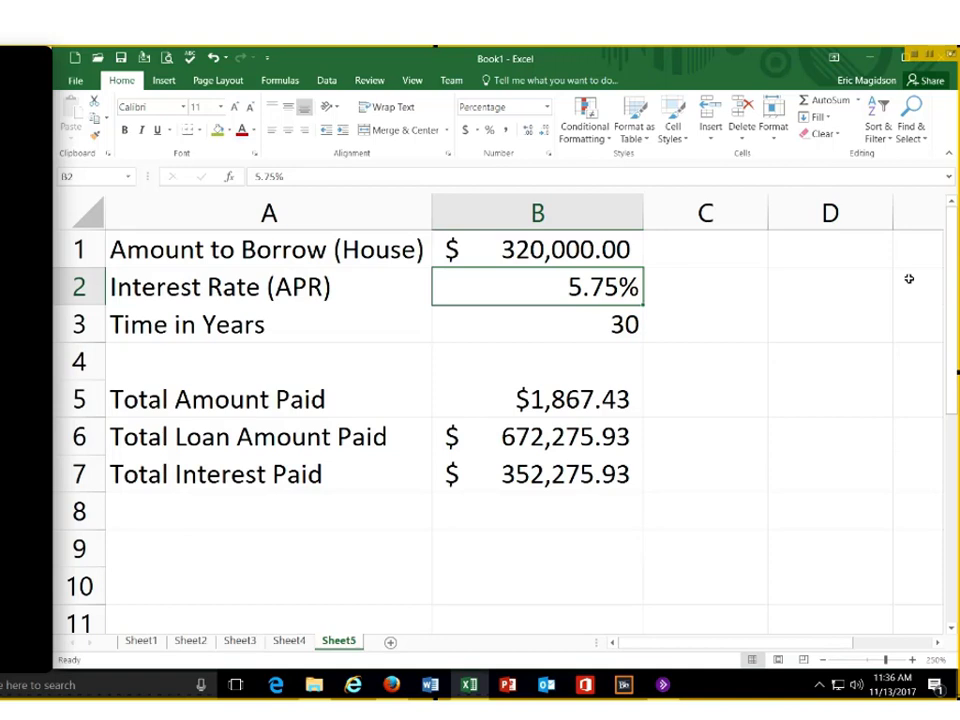
- Set the interest rate in cell B2 to 7.25% to test a higher rate
type(".0")
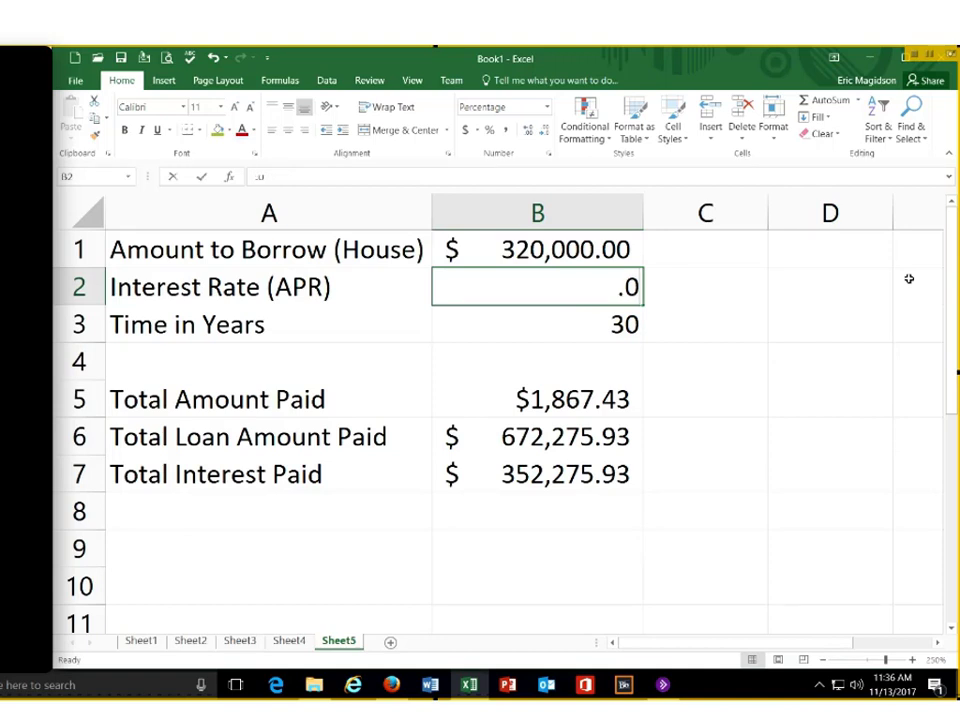
type("725")
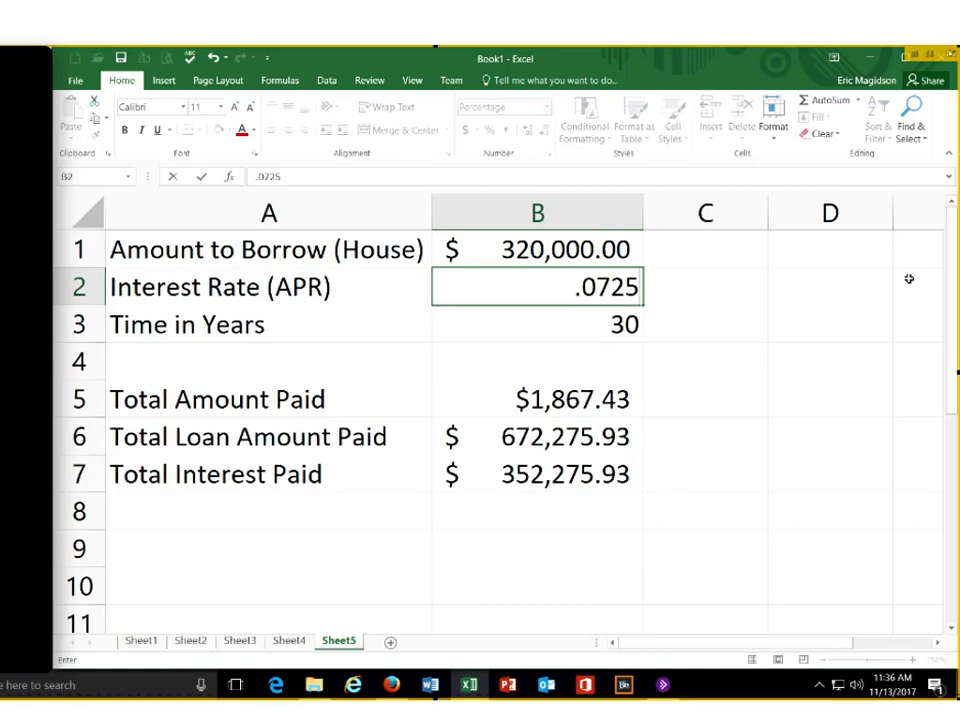
key("Return")
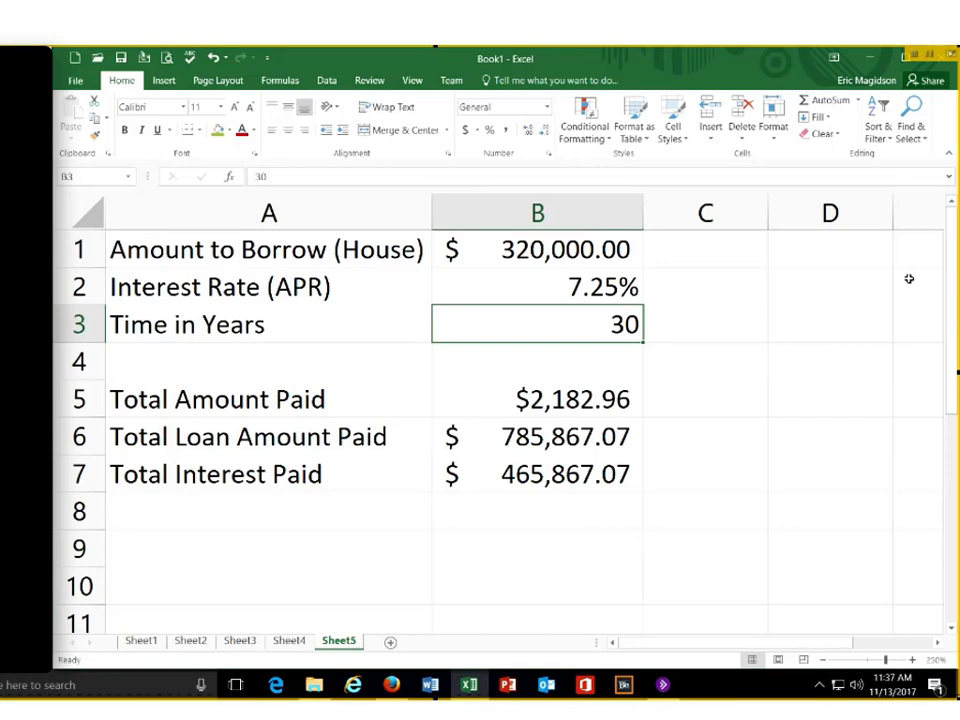
- Return the interest rate in cell B2 to 5.75%
key("Up")
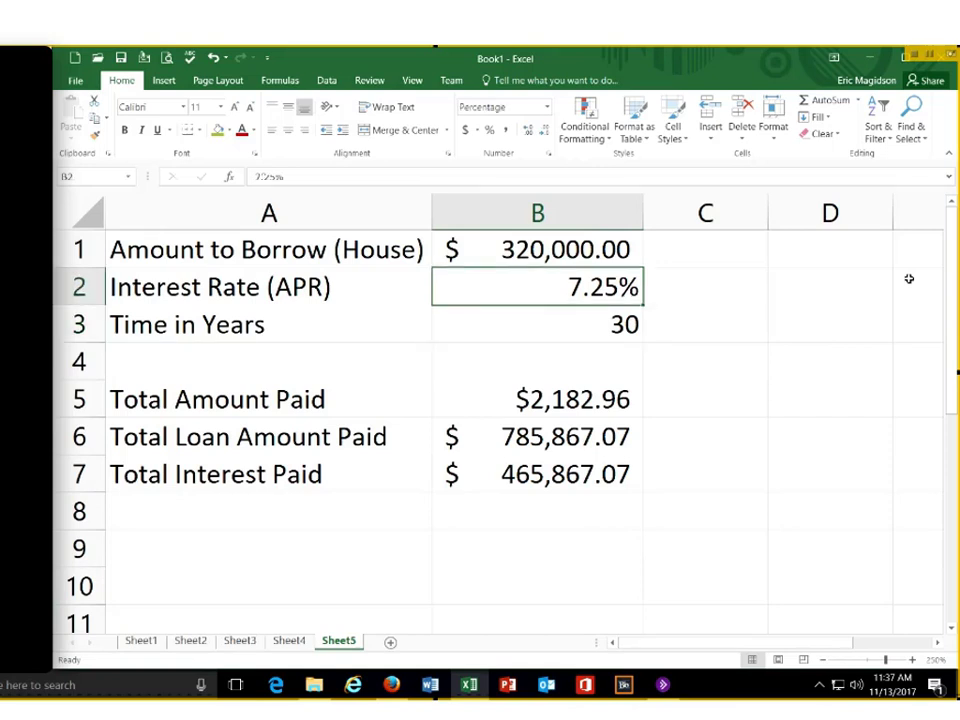
type("5.75")
key("Return")
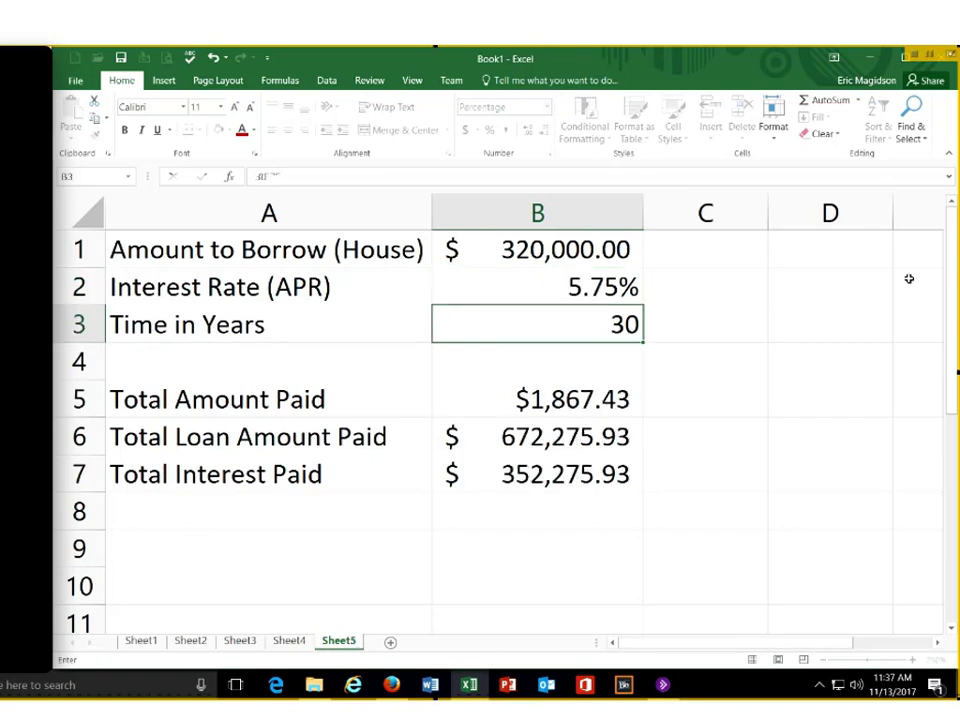
- Set the amount to borrow in cell B1 to 120,000
key("Up")
key("Up")
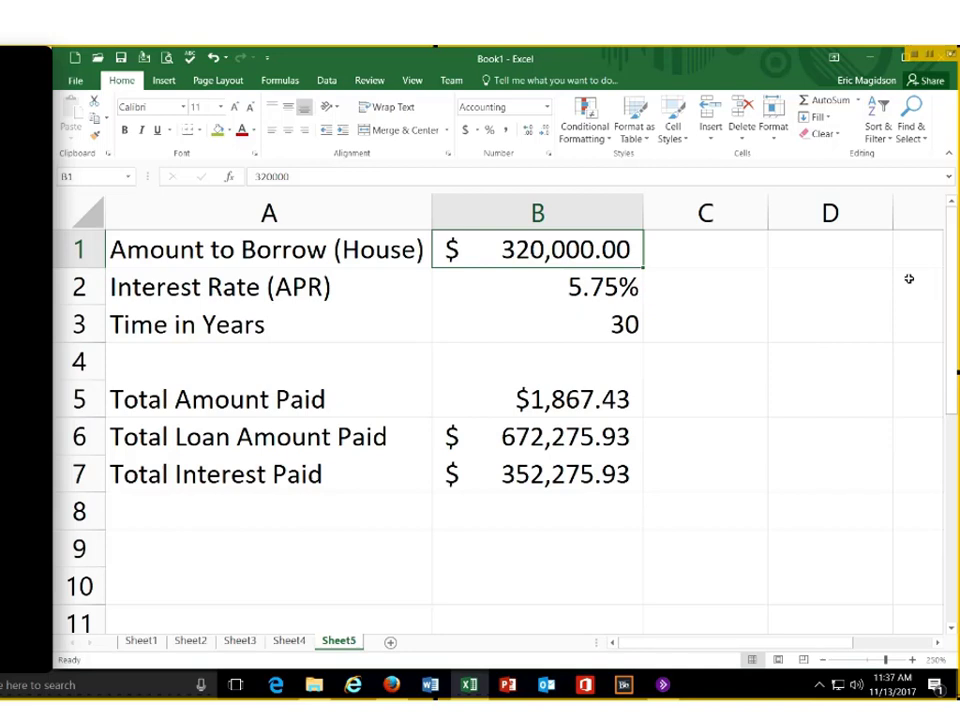
type("1")
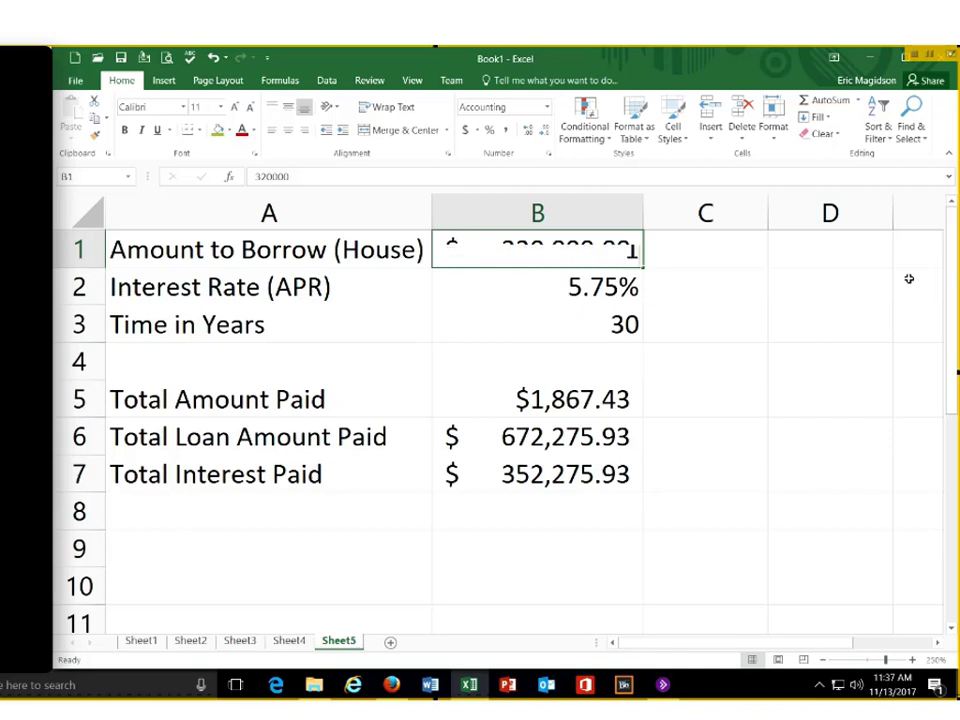
type("20,00")
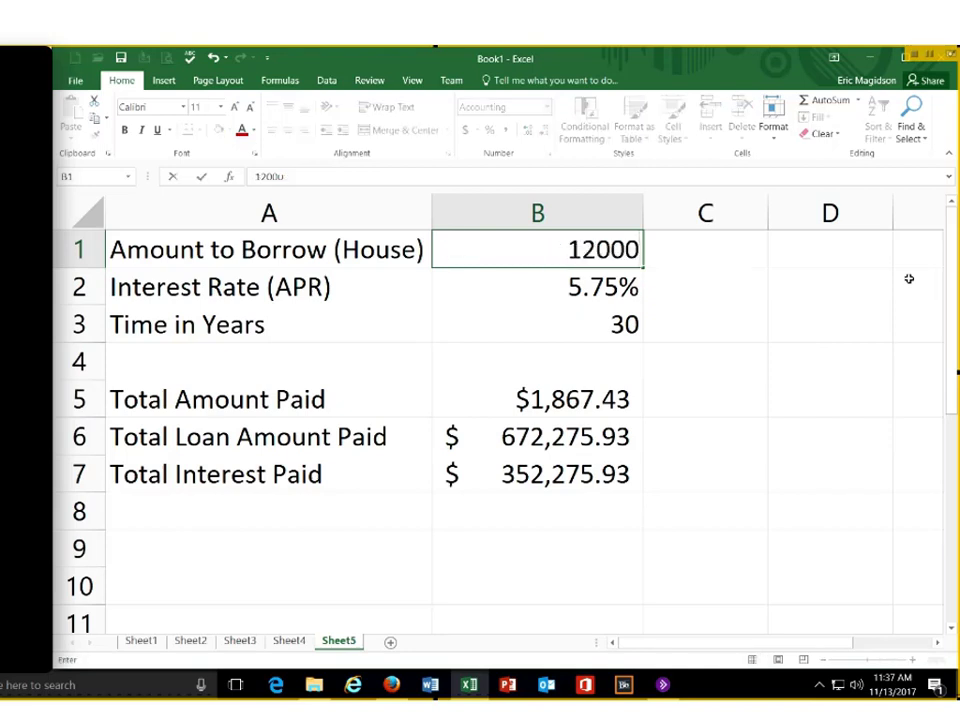
type("0")
key("Return")
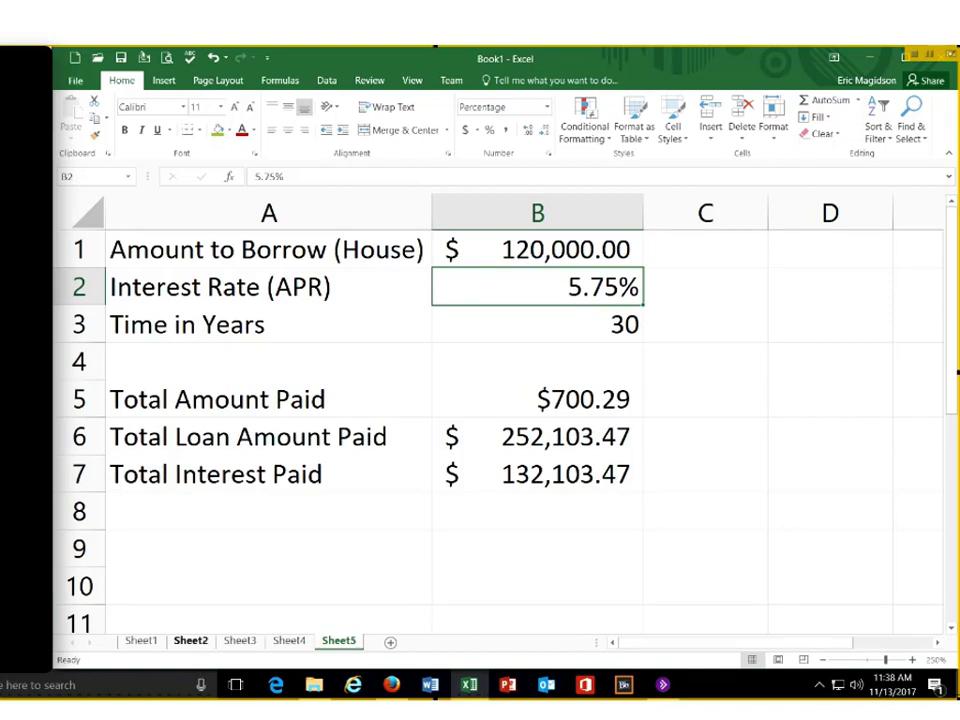
- Switch to Sheet2 and set the monthly investment in cell B6 to 1,200
left_click(190, 645)
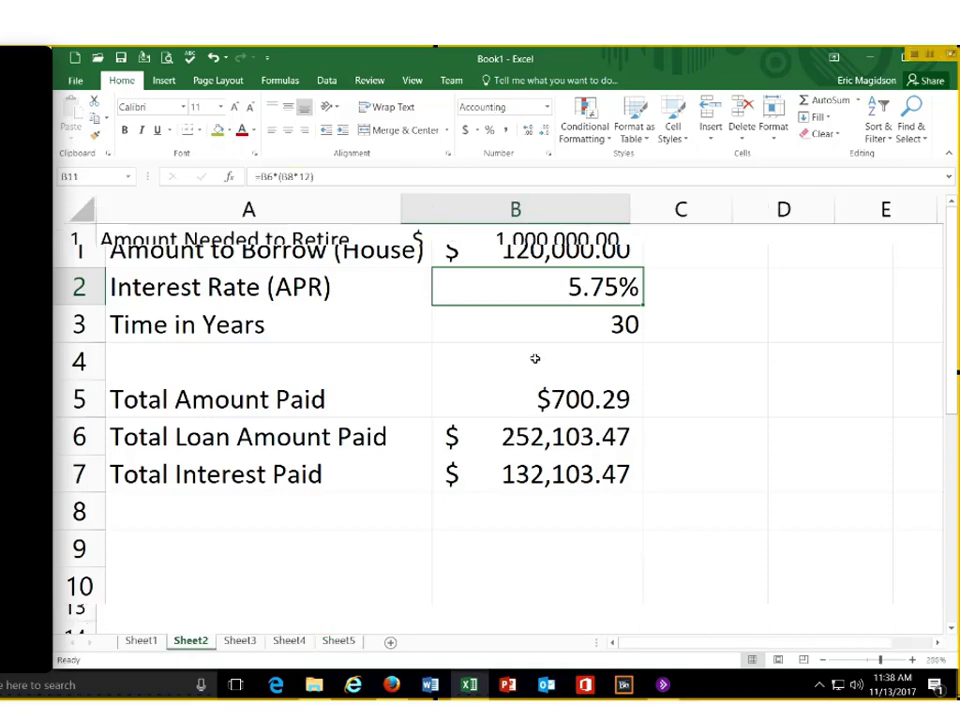
left_click(585, 393)
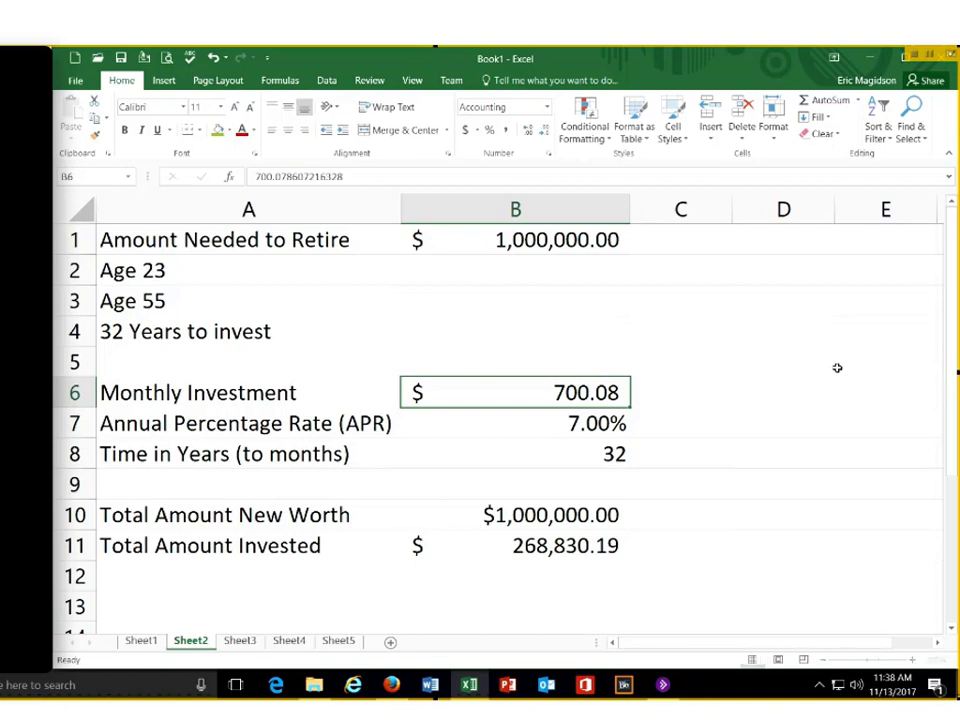
type("12")
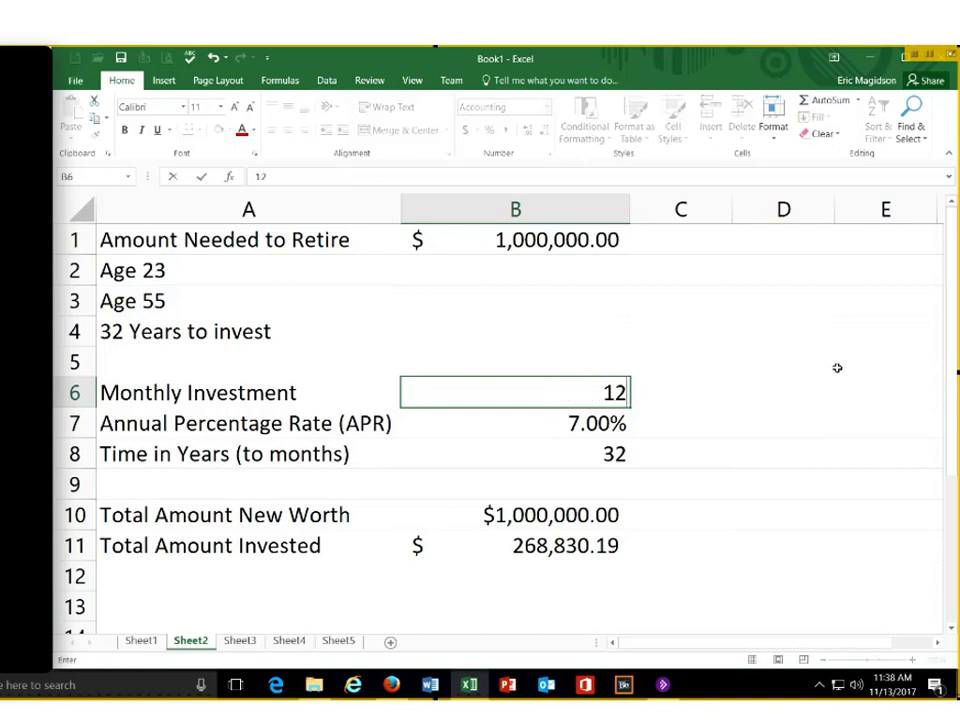
type("00")
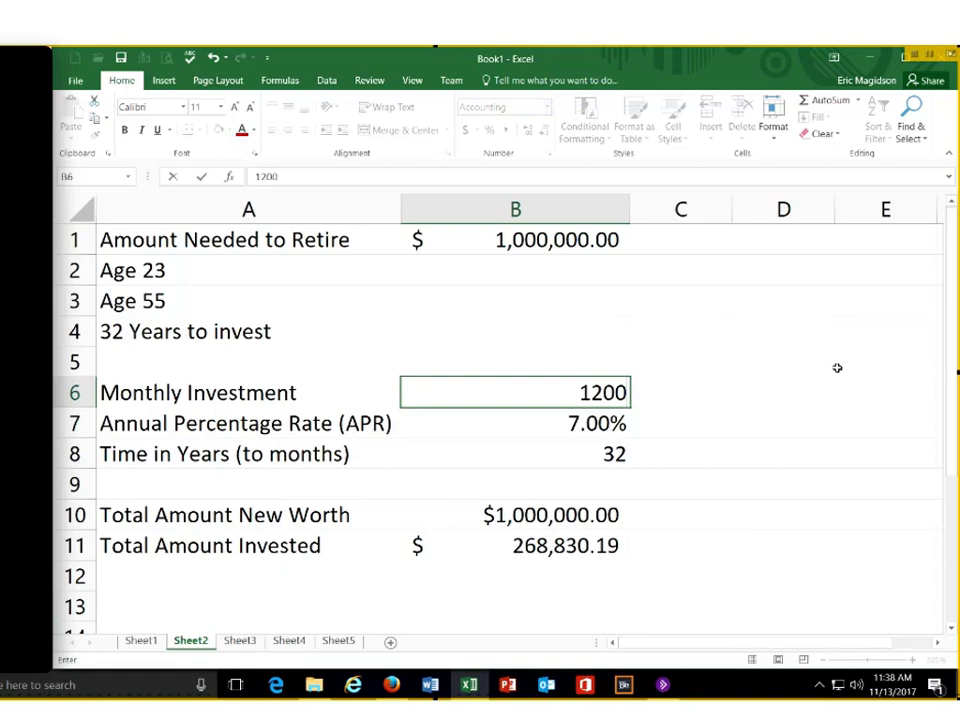
key("Return")
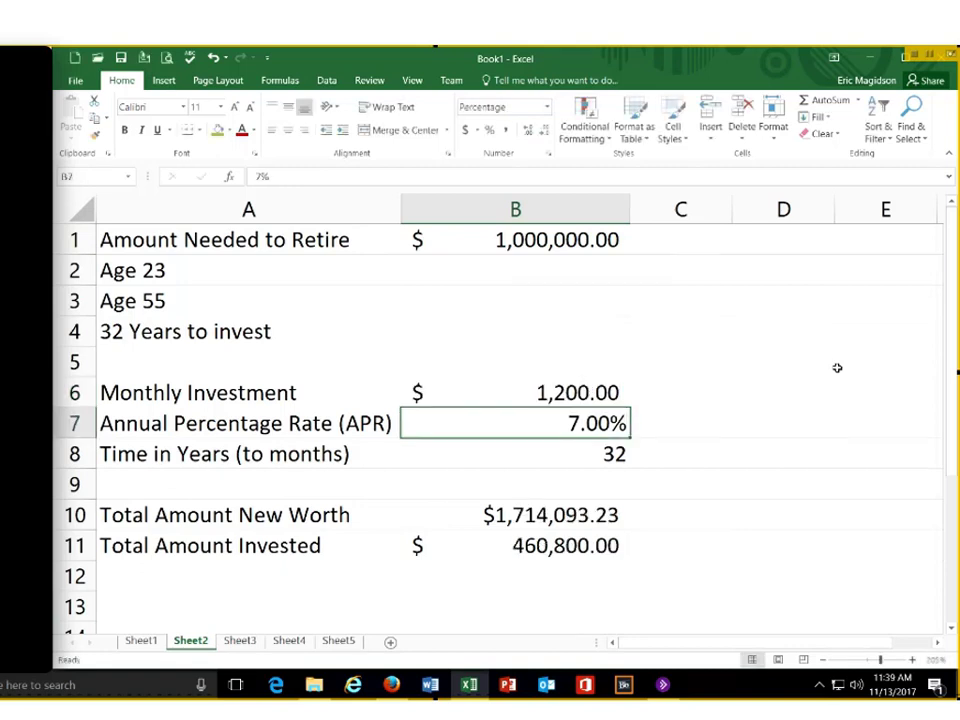
- Run Goal Seek to bring the total net worth in cell B10 to 2,000,000 by changing the monthly investment in B6
left_click(536, 522)
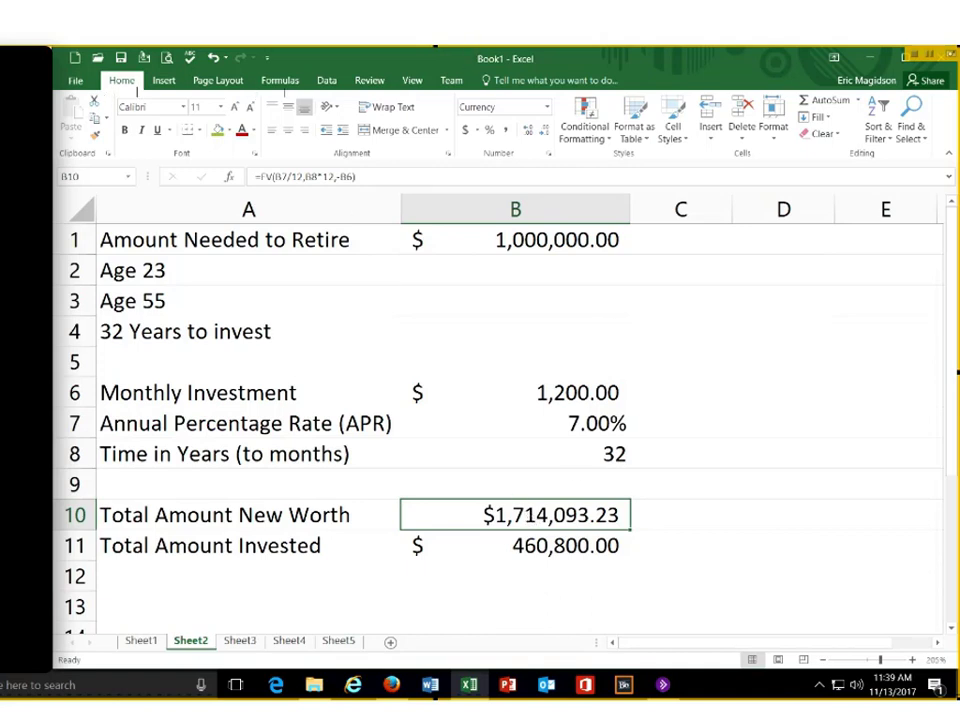
left_click(327, 80)
left_click(608, 143)
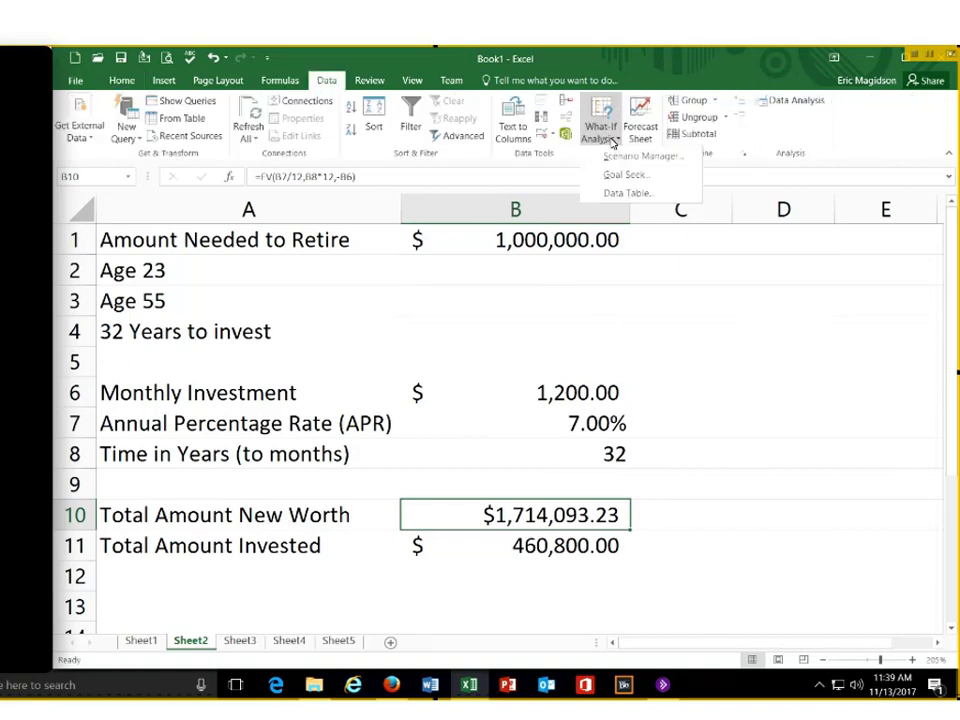
left_click(626, 174)
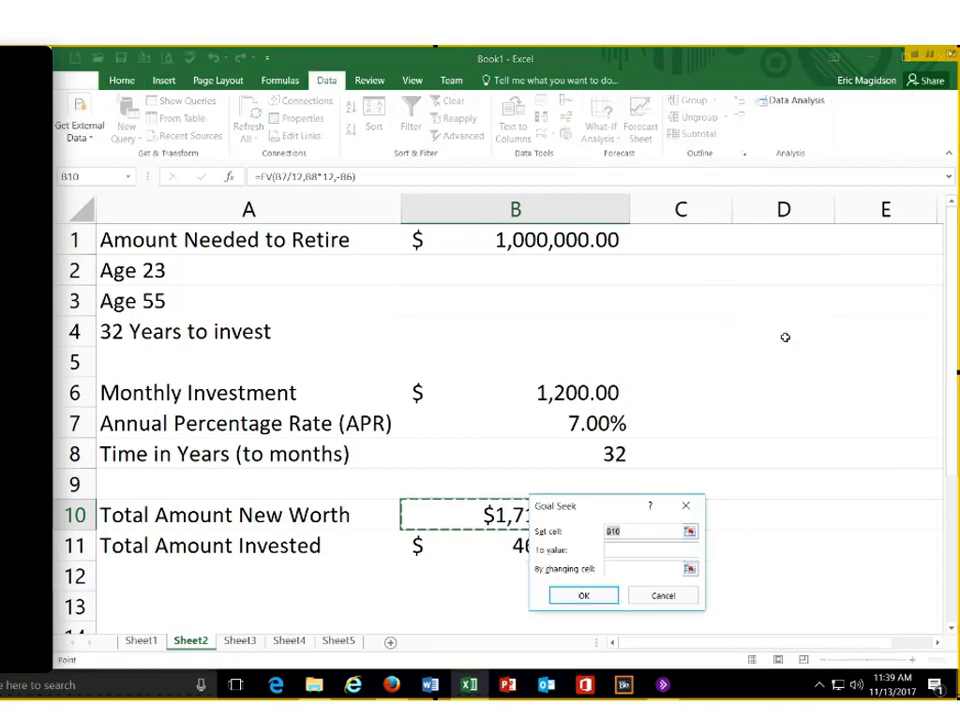
left_click(614, 548)
type("20000")
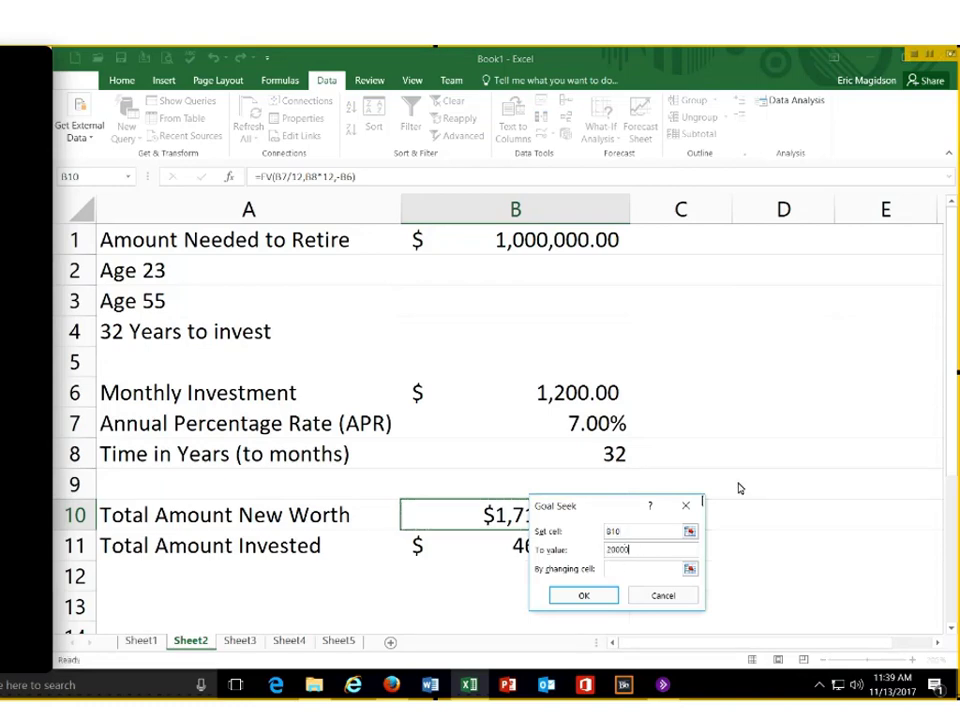
type("00")
left_click(593, 603)
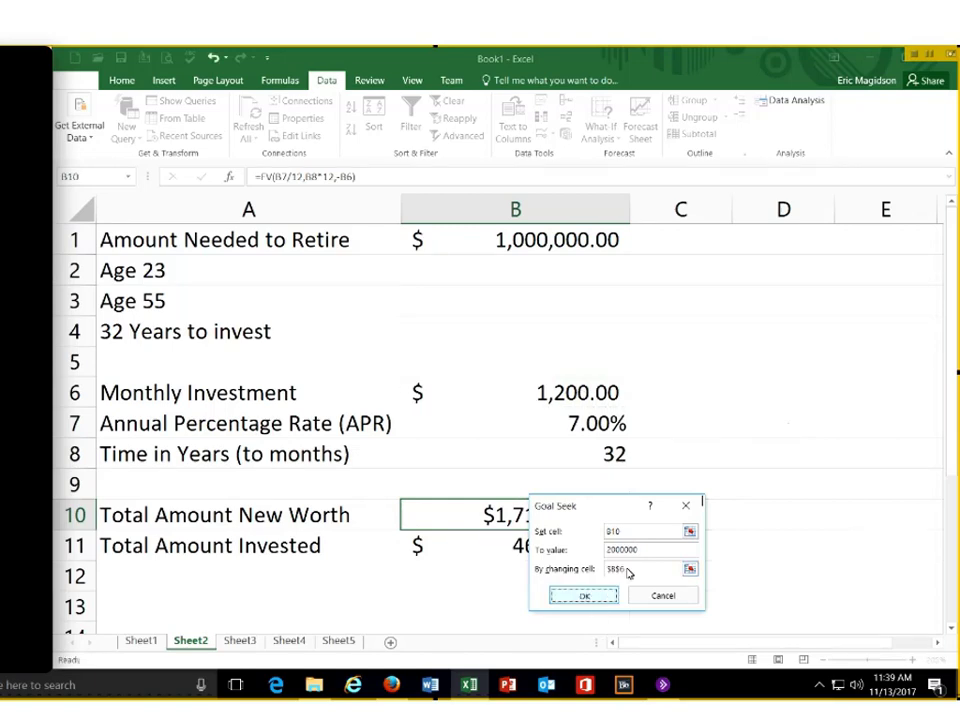
key("Return")
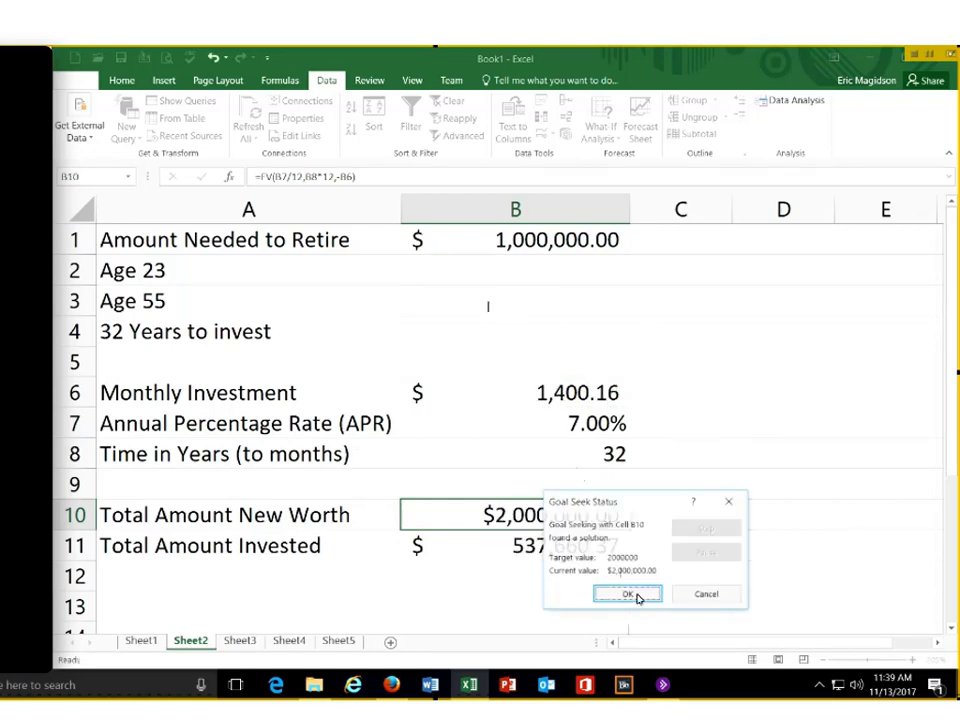